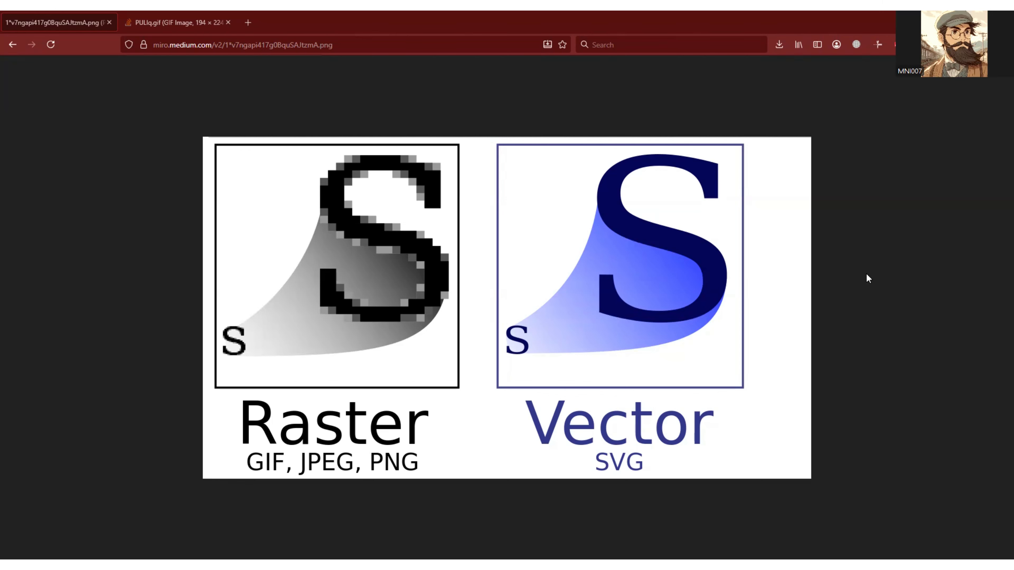
Show the PULIq.gif image in the browser
left_click(158, 19)
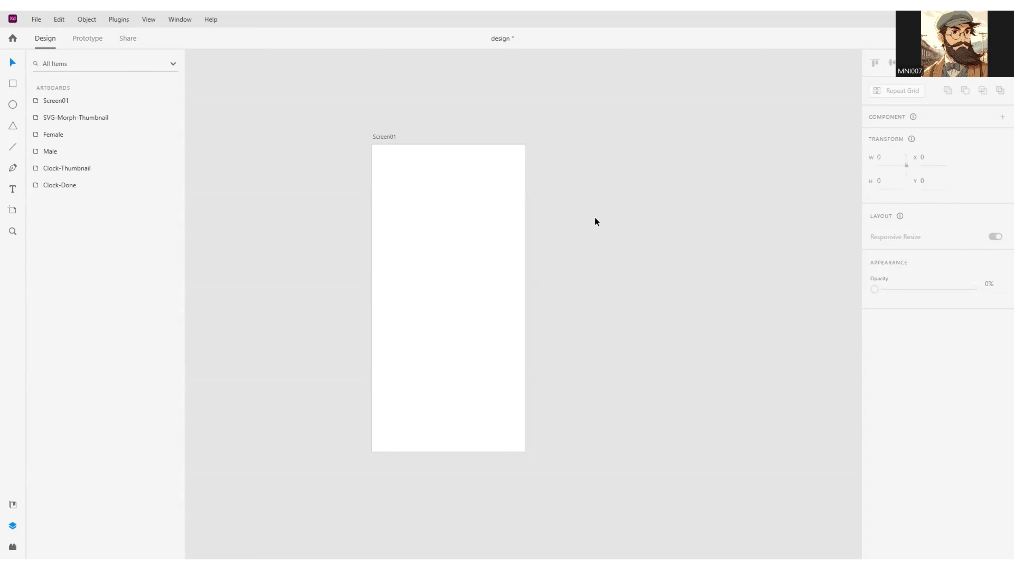
left_click(385, 140)
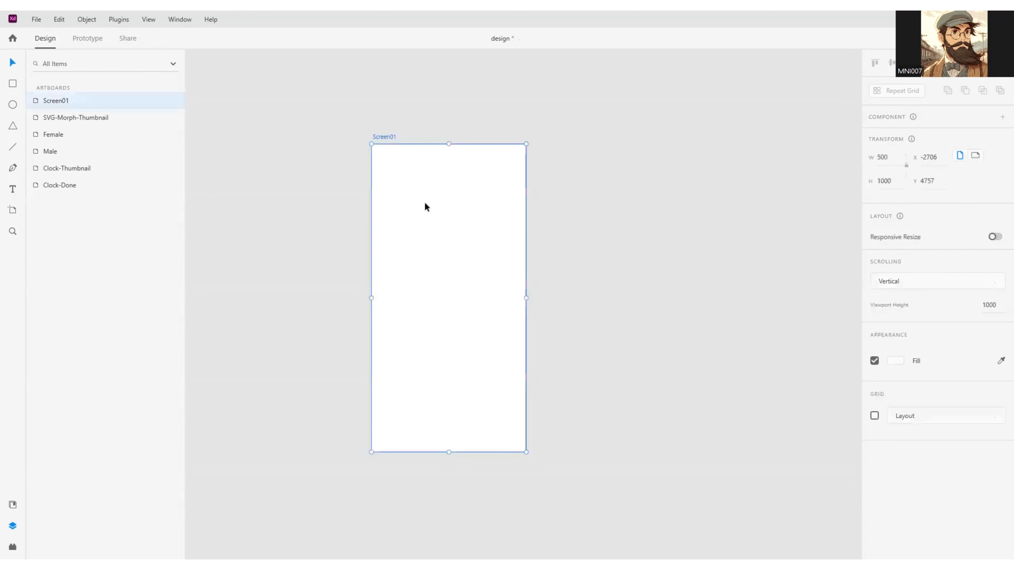
scroll(446, 228, "up", 1)
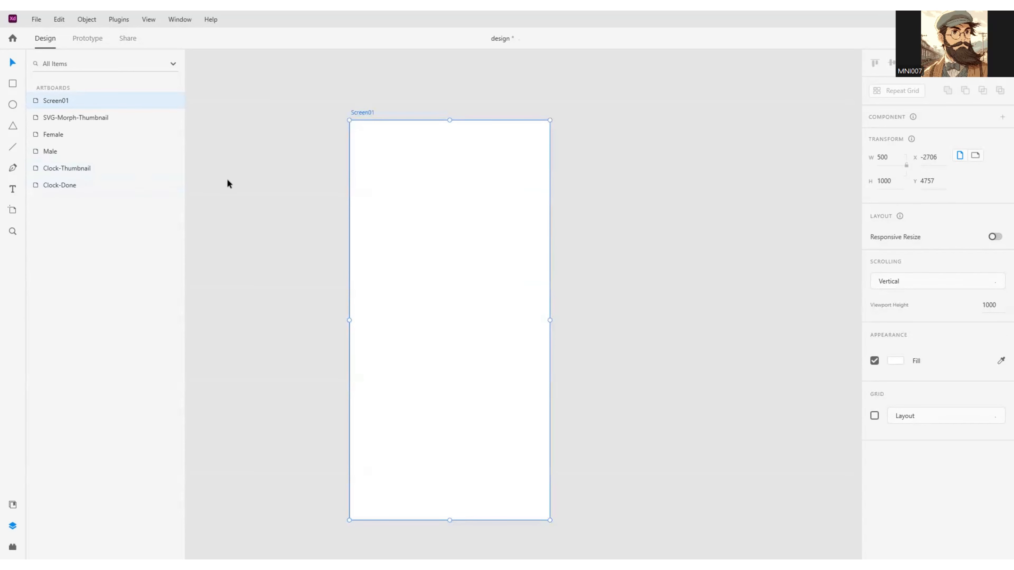
scroll(273, 157, "down", 1)
scroll(276, 154, "up", 1)
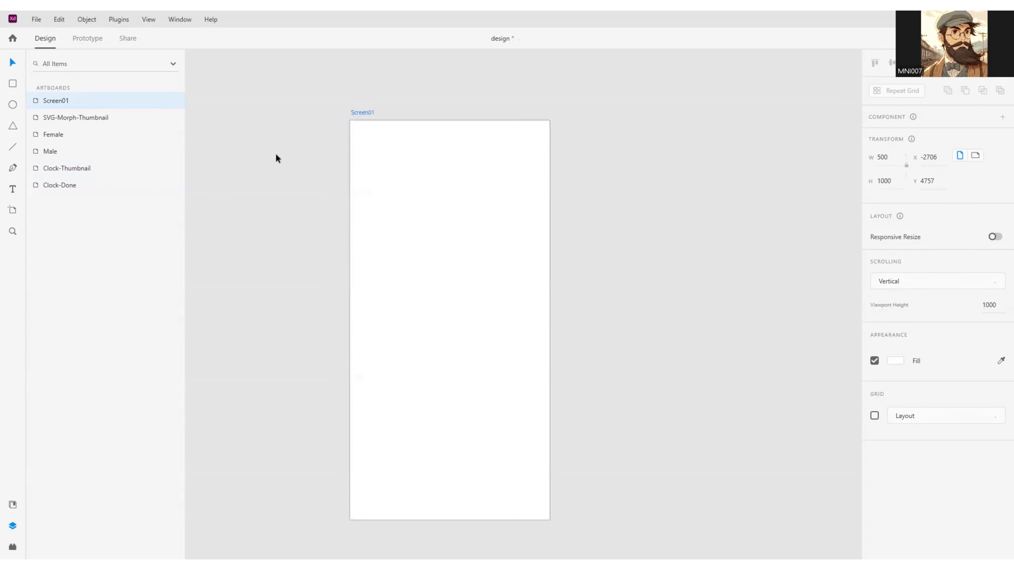
left_click(592, 156)
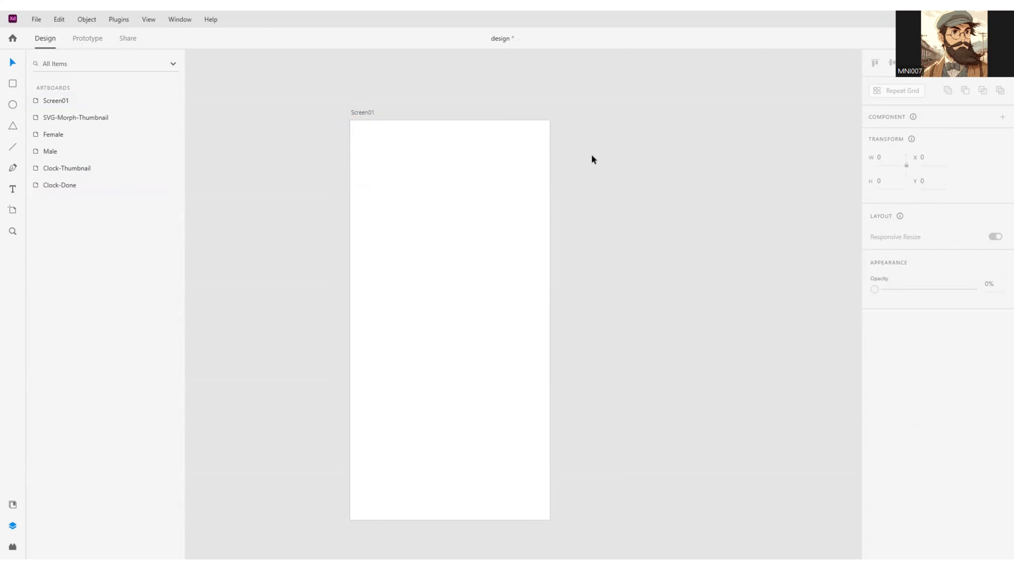
left_click(369, 113)
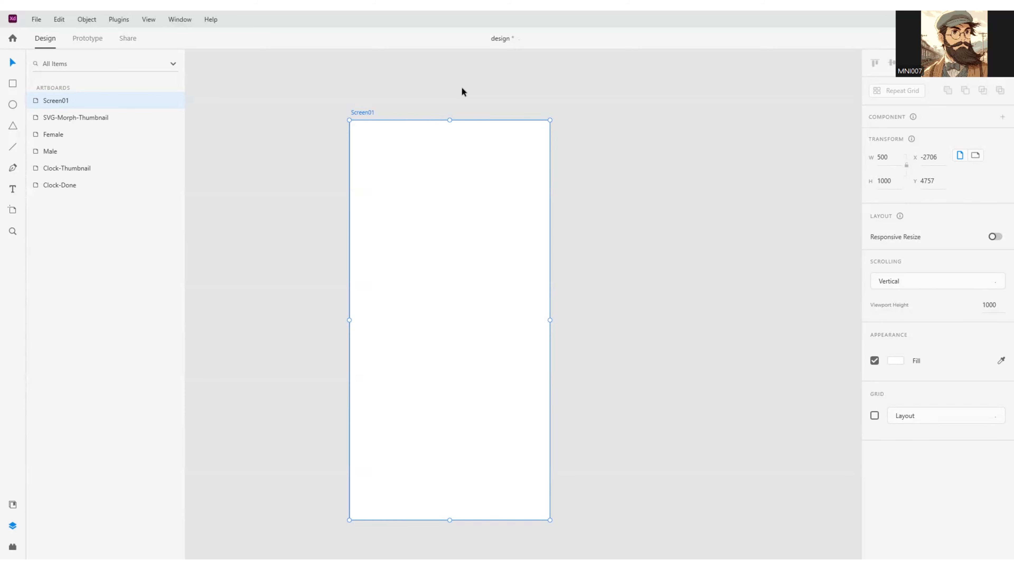
left_click(579, 155)
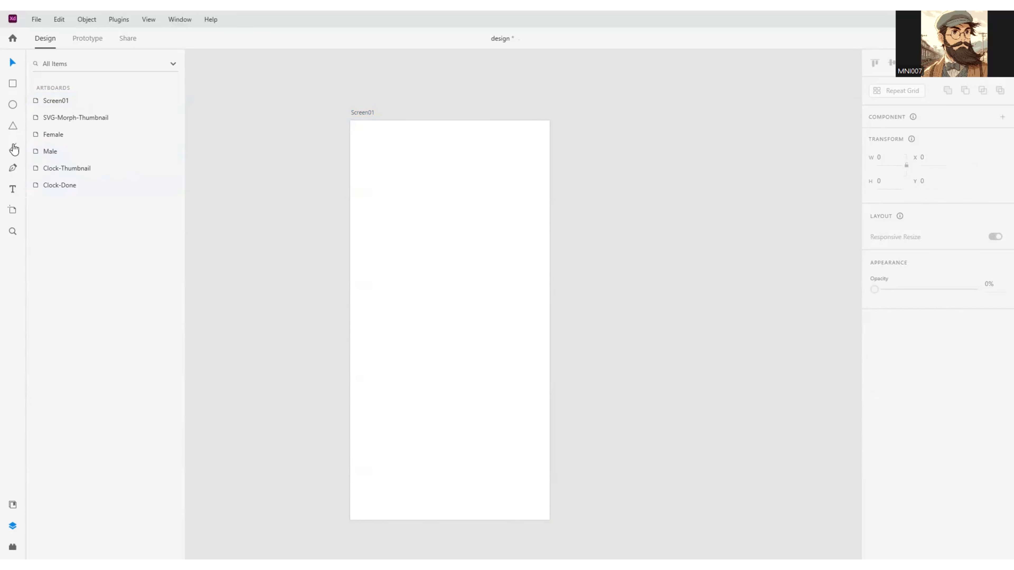
Draw a circle about 77 px in diameter in the upper middle of the Screen01 artboard as the figure's head
left_click(13, 105)
mouse_move(440, 203)
left_mouse_down()
mouse_move(471, 245)
mouse_move(450, 219)
left_mouse_up()
left_click(13, 65)
left_click(497, 227)
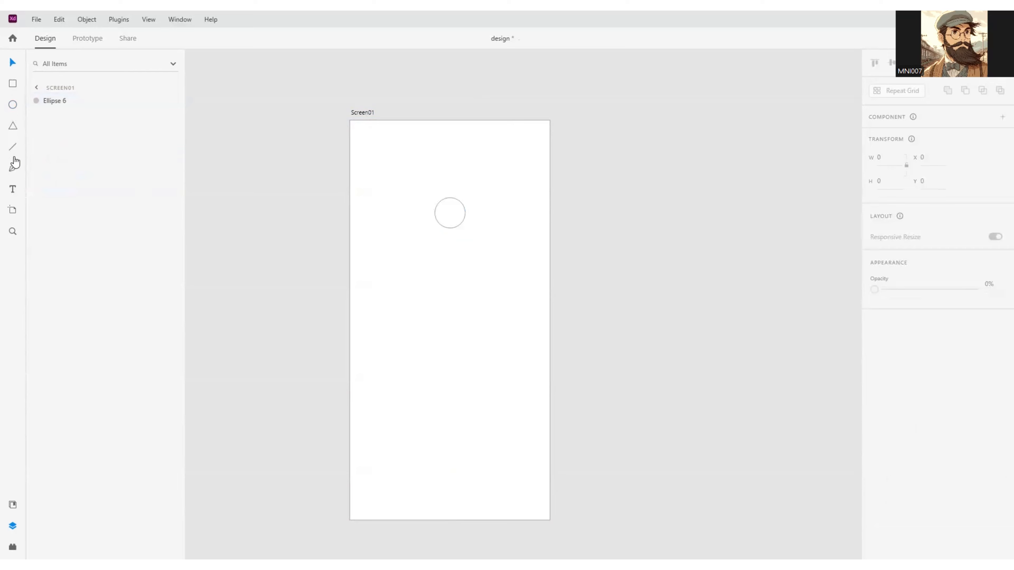
left_click(13, 146)
left_click_drag(435, 197, 434, 349)
key("ctrl+z")
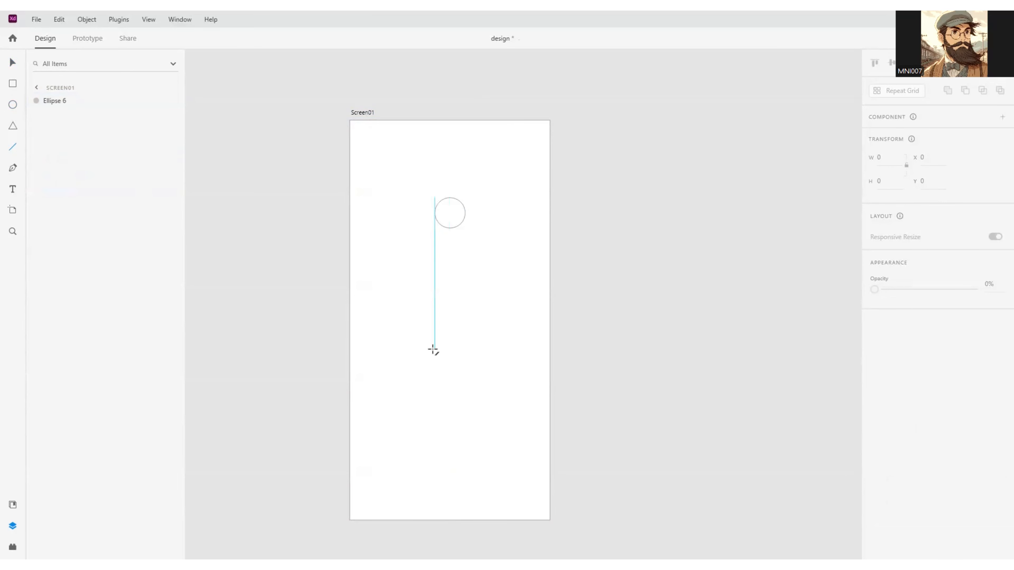
key("ctrl+z")
left_click(12, 126)
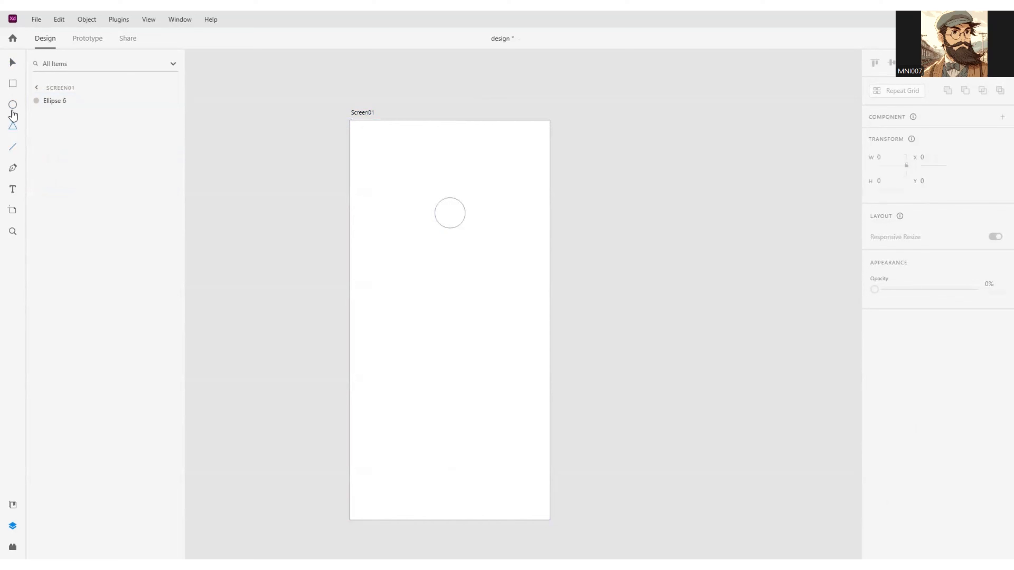
Draw a closed four-sided leg shape tapering downward, about 131 by 235 px, with the Pen tool below the circle
left_click(13, 168)
left_click(427, 336)
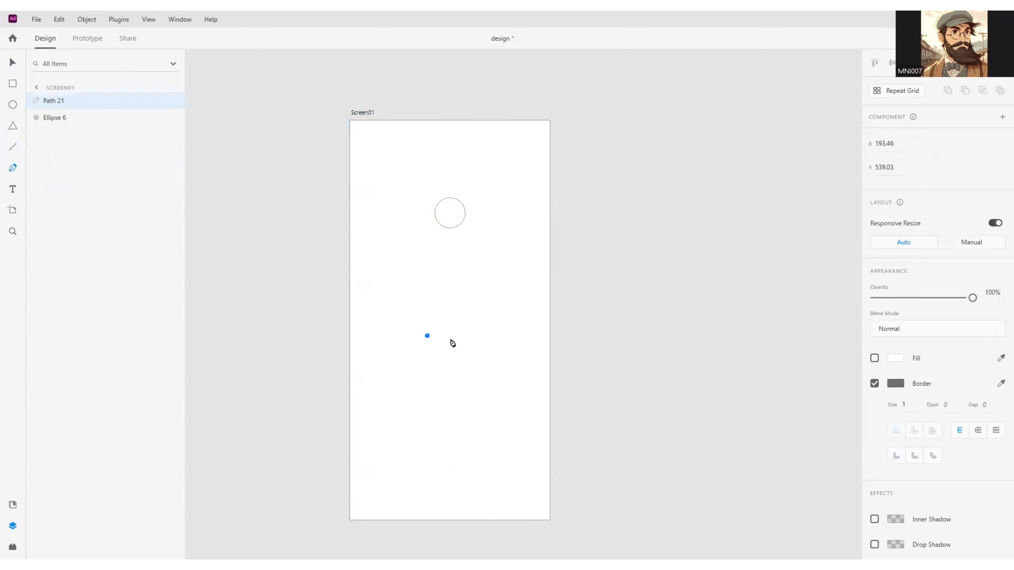
left_click(480, 336)
left_click(469, 430)
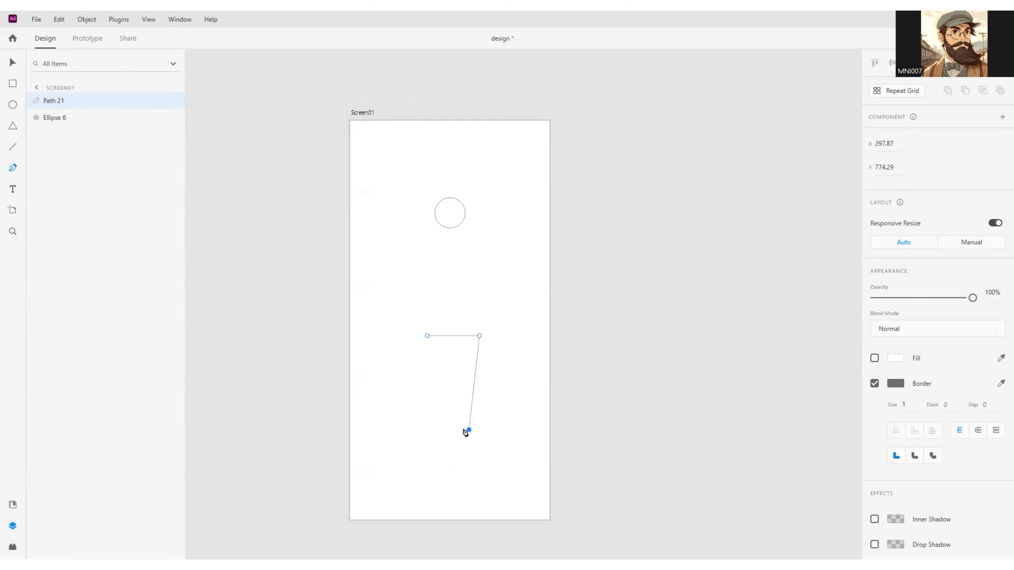
left_click(444, 430)
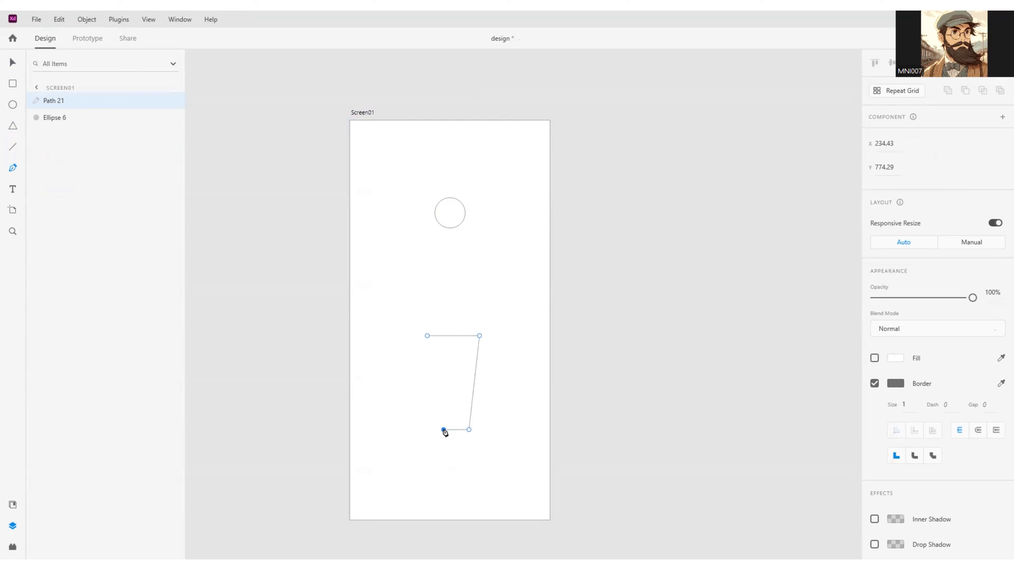
left_click(427, 336)
left_click(606, 251)
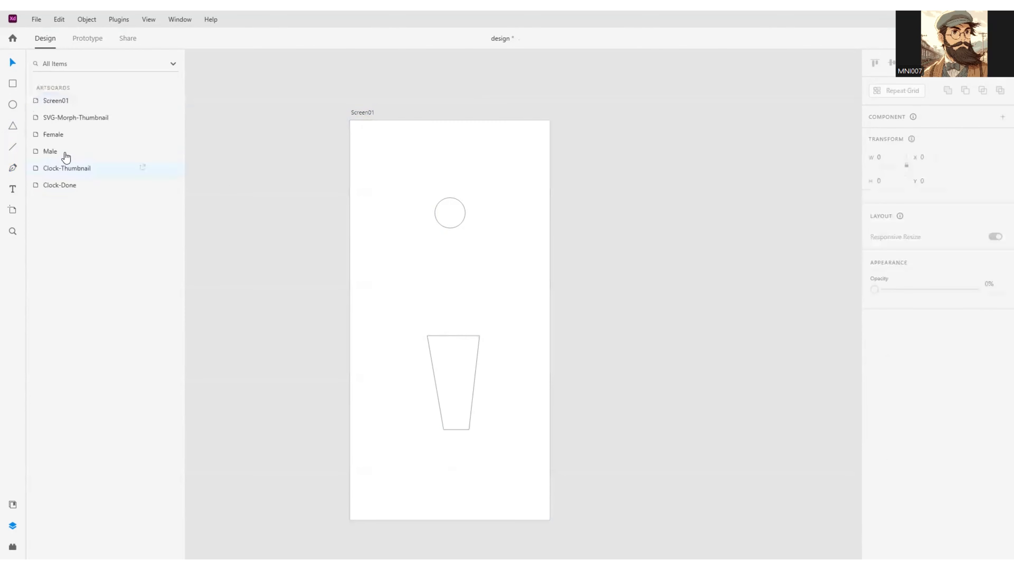
Trace a dress outline below the head with the Pen tool: shoulders with a V-neck, right sleeve, right waist and hem
left_click(12, 168)
left_click(397, 234)
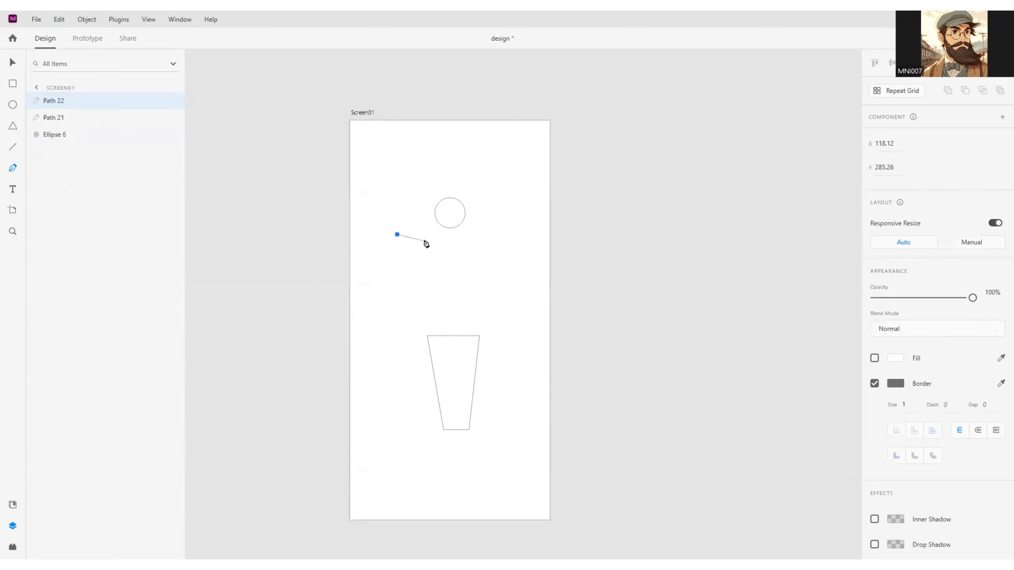
left_click(426, 235)
left_click(448, 251)
left_click(503, 235)
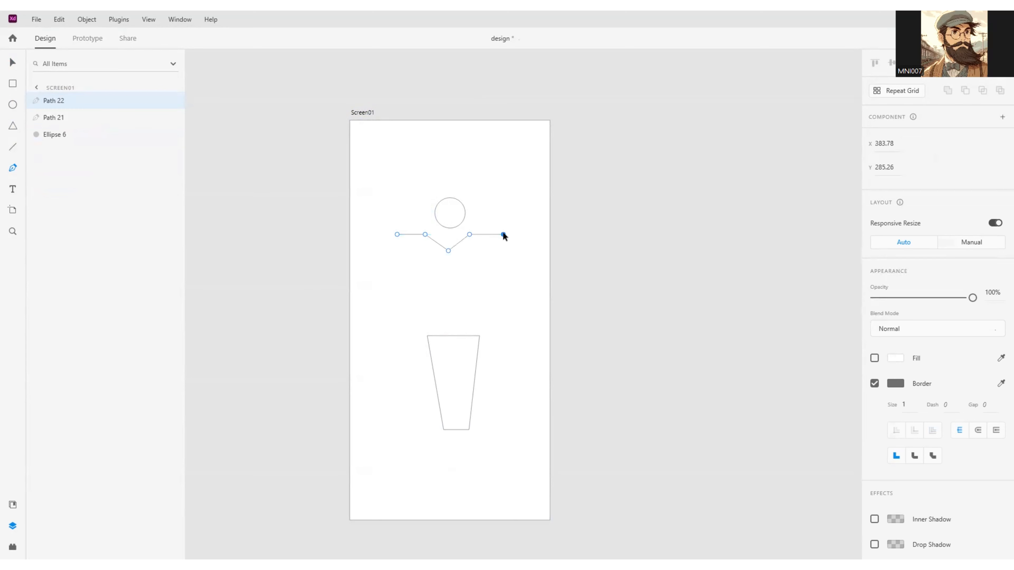
left_click(493, 254)
left_click(478, 254)
left_click(503, 337)
left_click(401, 340)
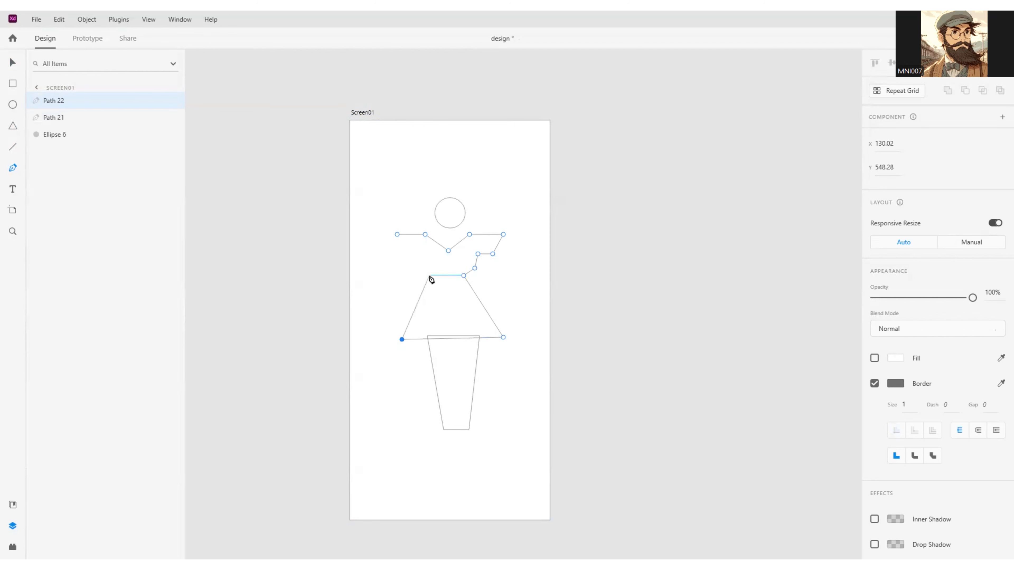
Close the dress outline along the left waist and sleeve, and move its left shoulder point slightly outward
left_click(429, 275)
left_click(418, 268)
left_click(413, 254)
left_click(401, 254)
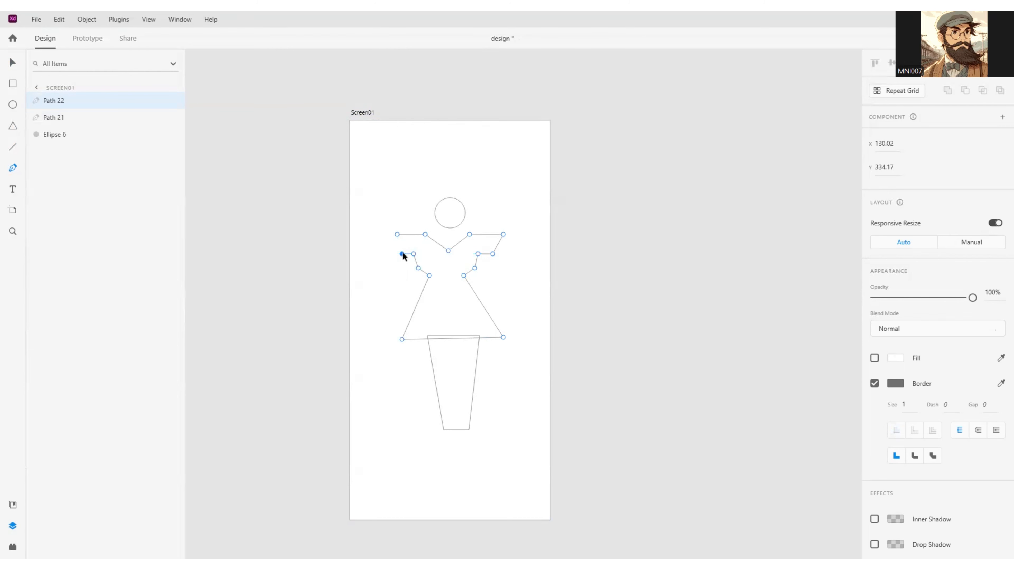
left_click(397, 236)
left_click_drag(397, 235, 393, 235)
Widen the top edge of the leg shape slightly to about 139 px by moving its upper corner points
left_click(503, 337)
left_click(479, 341)
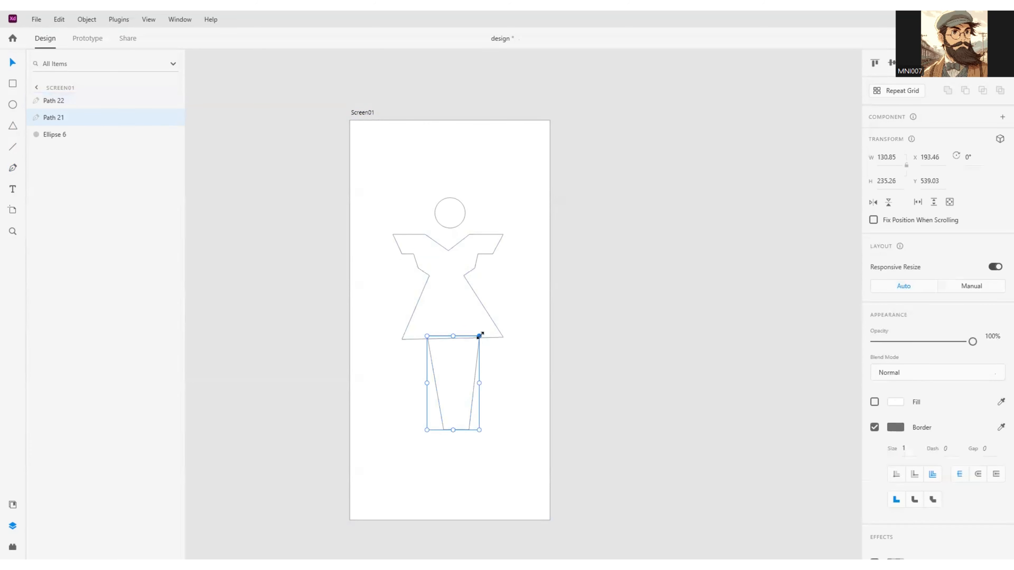
key("Escape")
left_click(477, 348)
double_click(458, 358)
left_click_drag(479, 336, 423, 337)
Level the dress hem by moving its lower-right corner point to the height of the lower-left corner
left_click(495, 335)
double_click(502, 337)
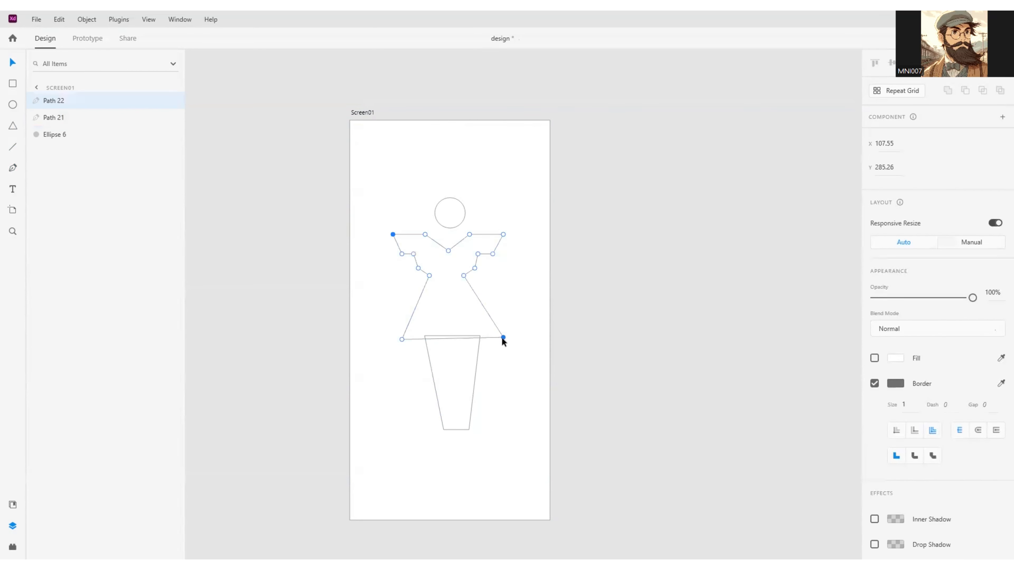
left_click_drag(501, 337, 501, 339)
left_click(511, 402)
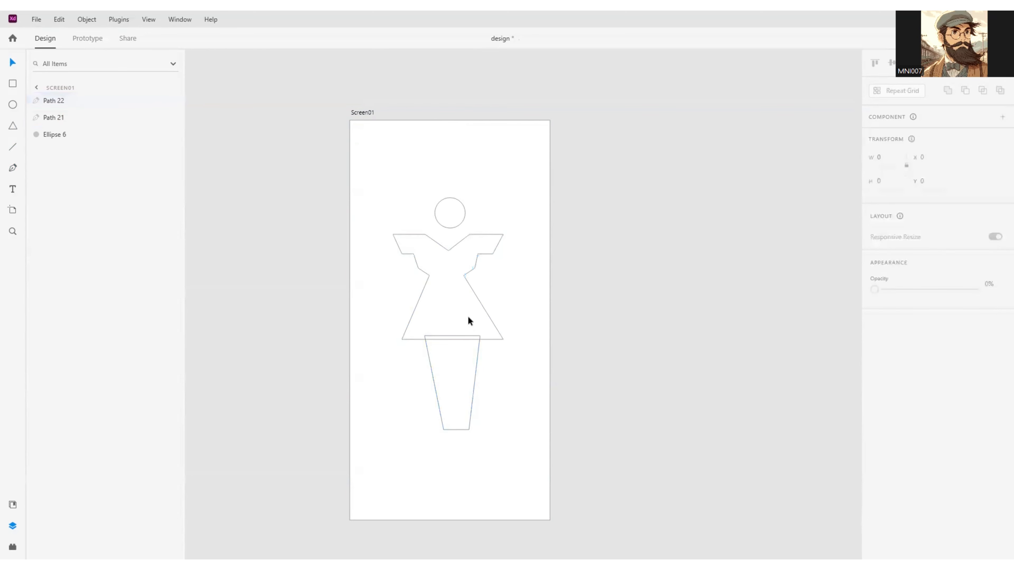
Turn on the dress shape's fill and colour it with the pink swatch #FF1C7E
left_click(468, 274)
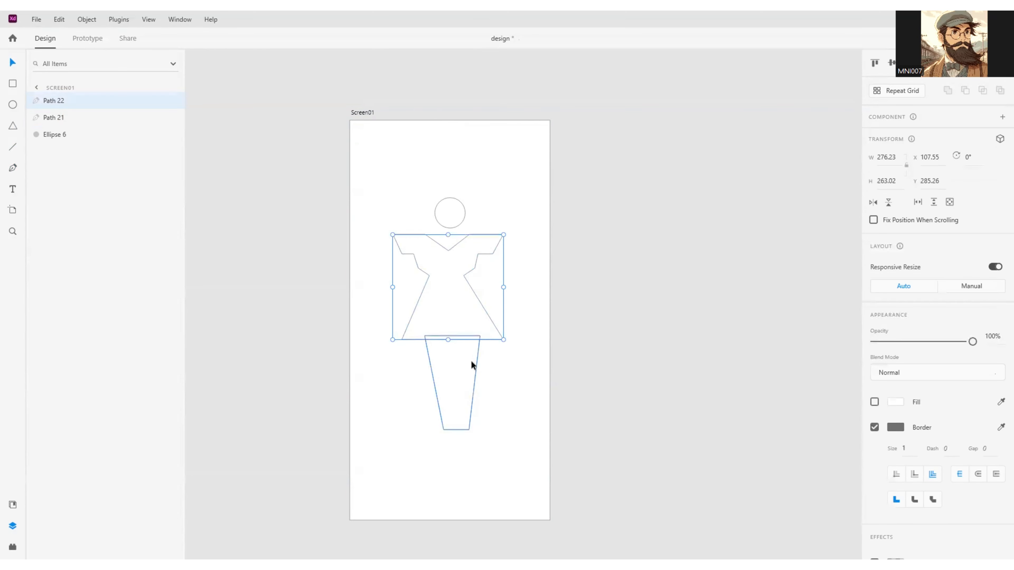
left_click(449, 219)
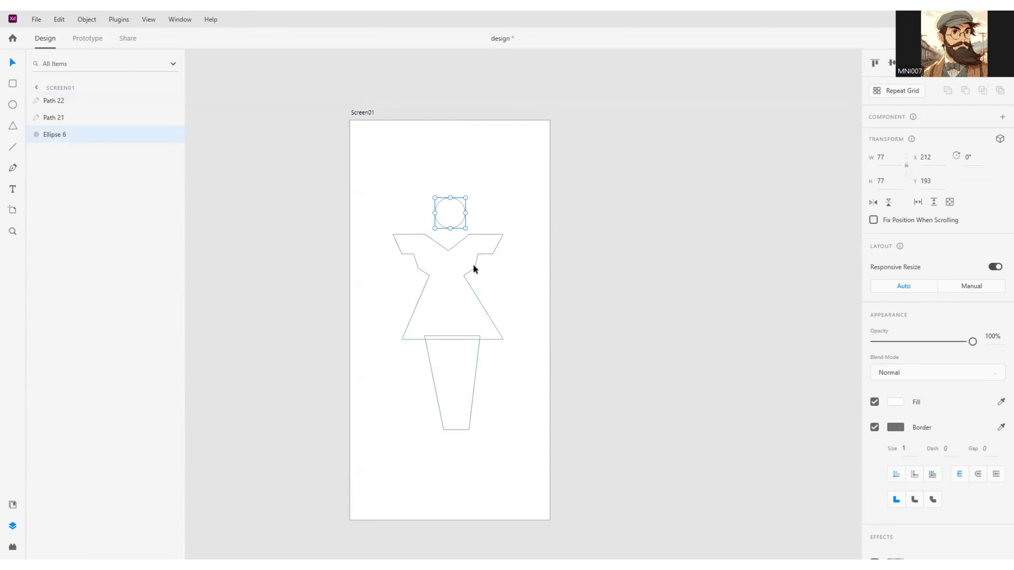
left_click(475, 267)
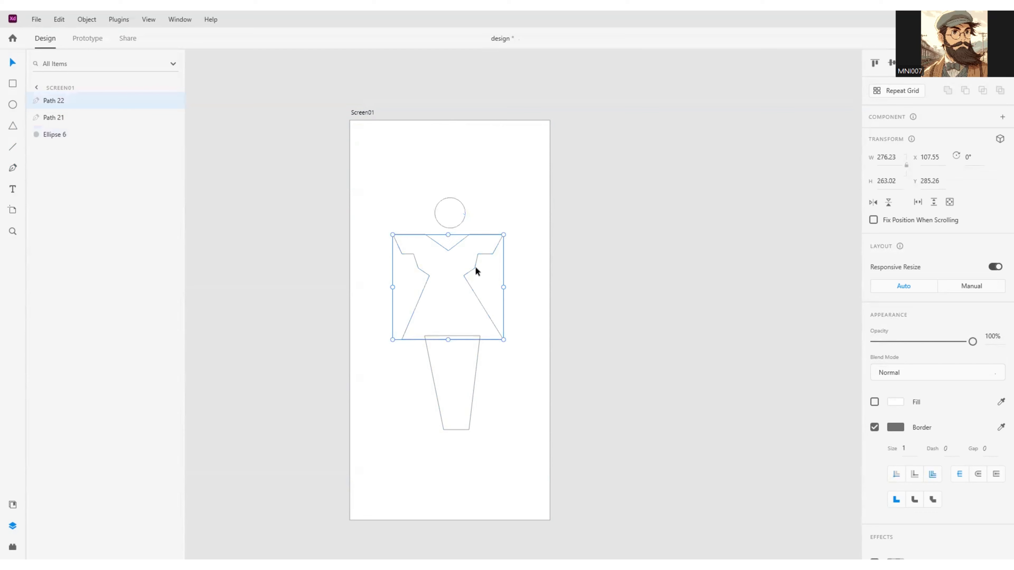
double_click(472, 267)
left_click(487, 254)
left_click(874, 402)
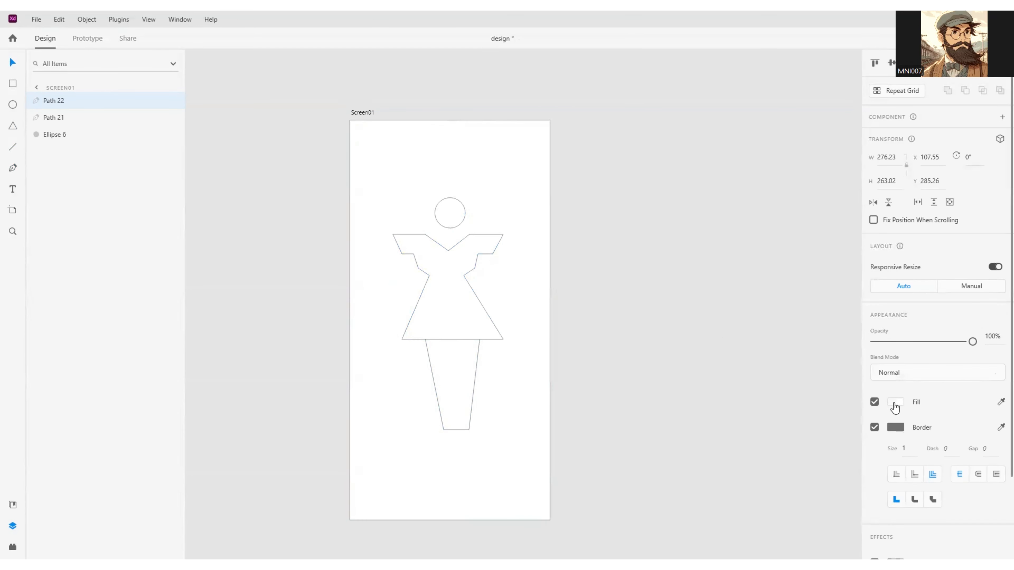
left_click(895, 402)
left_click(781, 467)
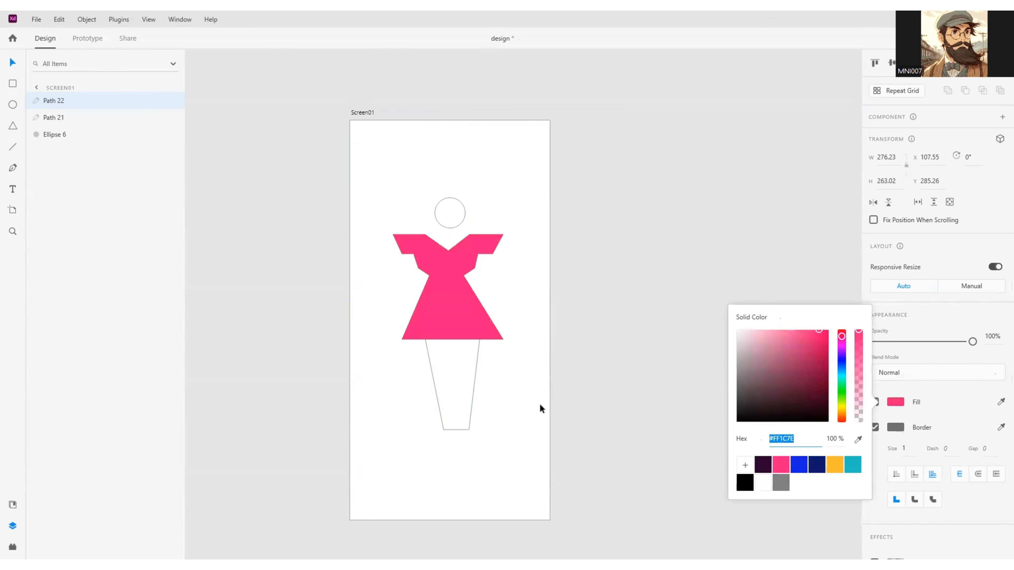
Fill the leg shape and the head circle with the same pink swatch as the dress
left_click(455, 391)
left_click(896, 402)
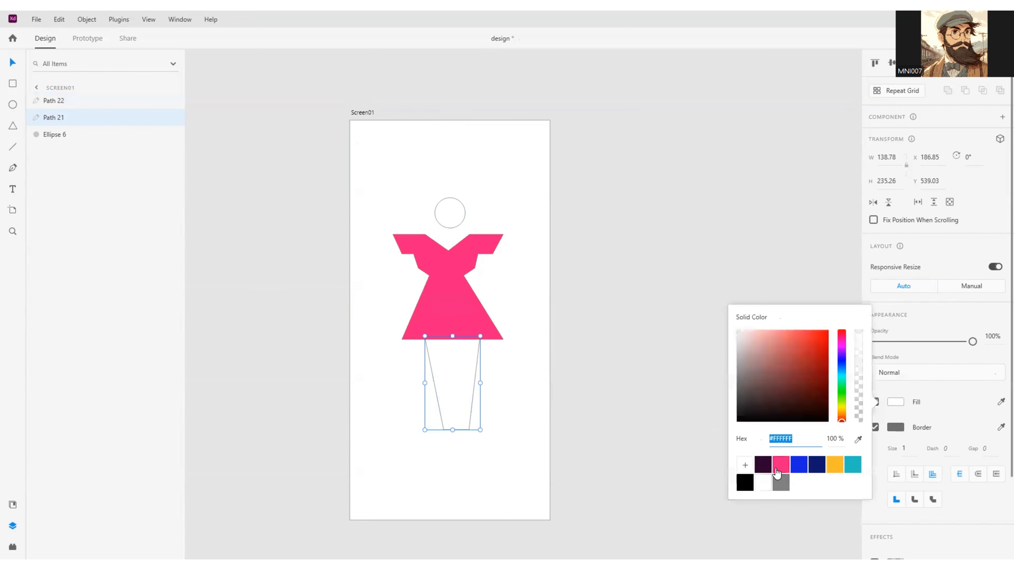
left_click(780, 467)
left_click(459, 216)
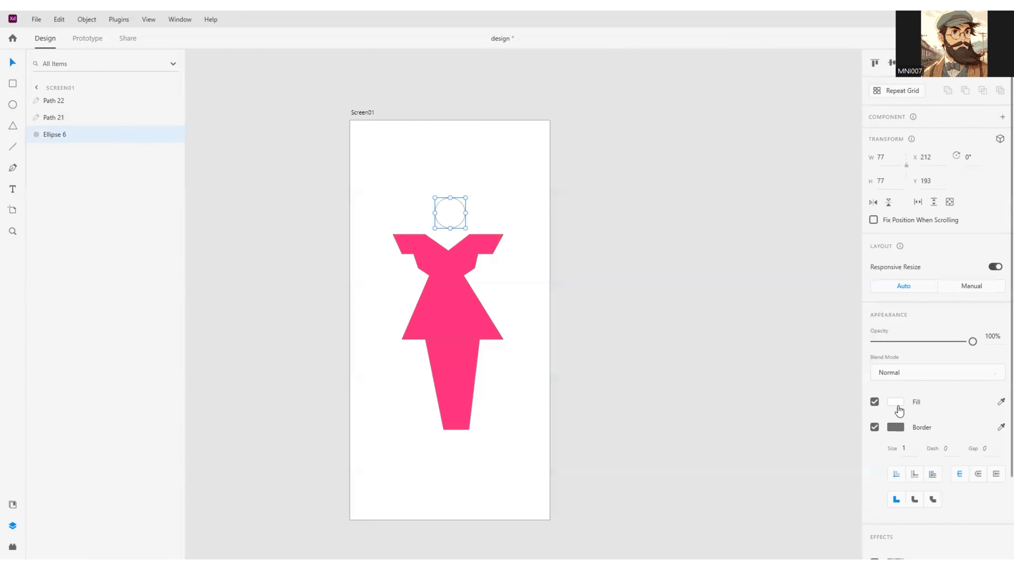
left_click(895, 402)
left_click(782, 468)
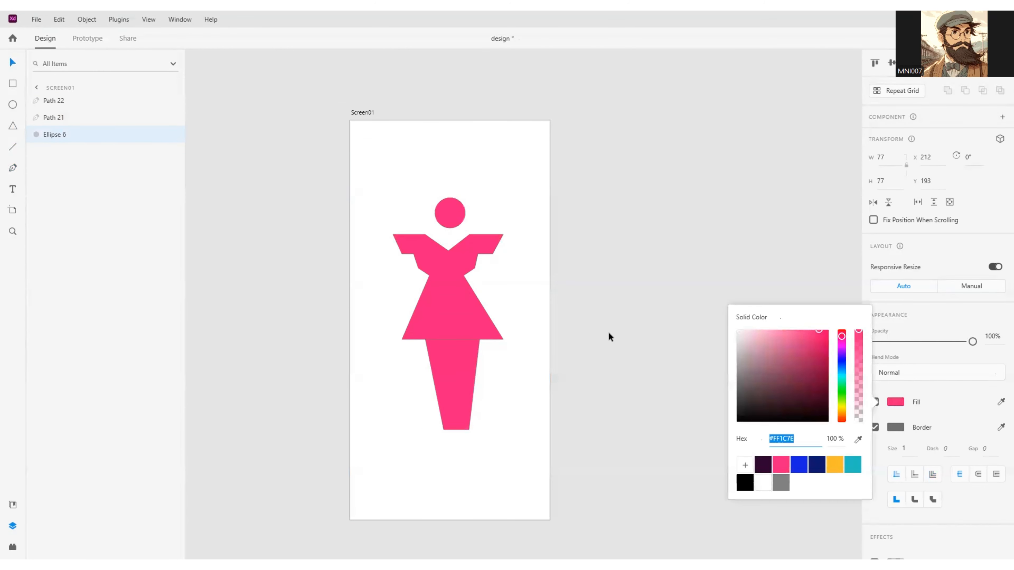
left_click(609, 331)
Remove the borders from the head, dress and legs, and align the three shapes on their horizontal centres
left_click(446, 267)
left_click(454, 213, "shift")
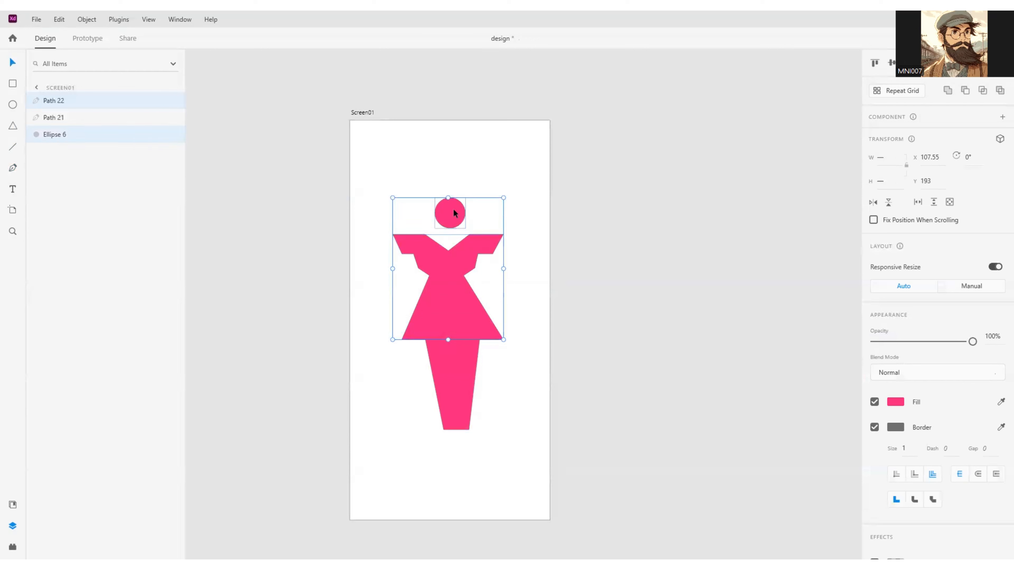
left_click(463, 383, "shift")
left_click(874, 427)
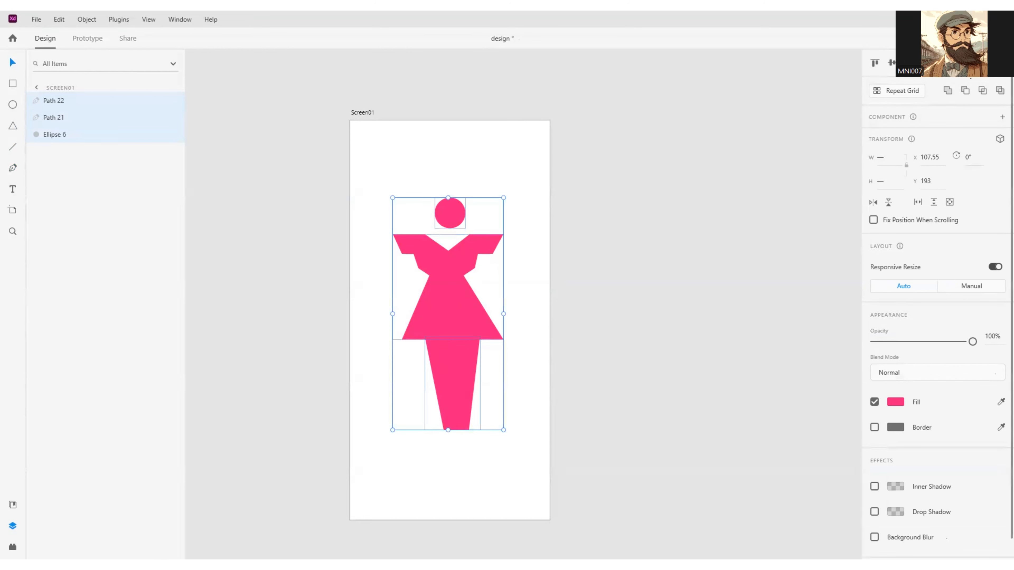
left_click(968, 67)
left_click(545, 352)
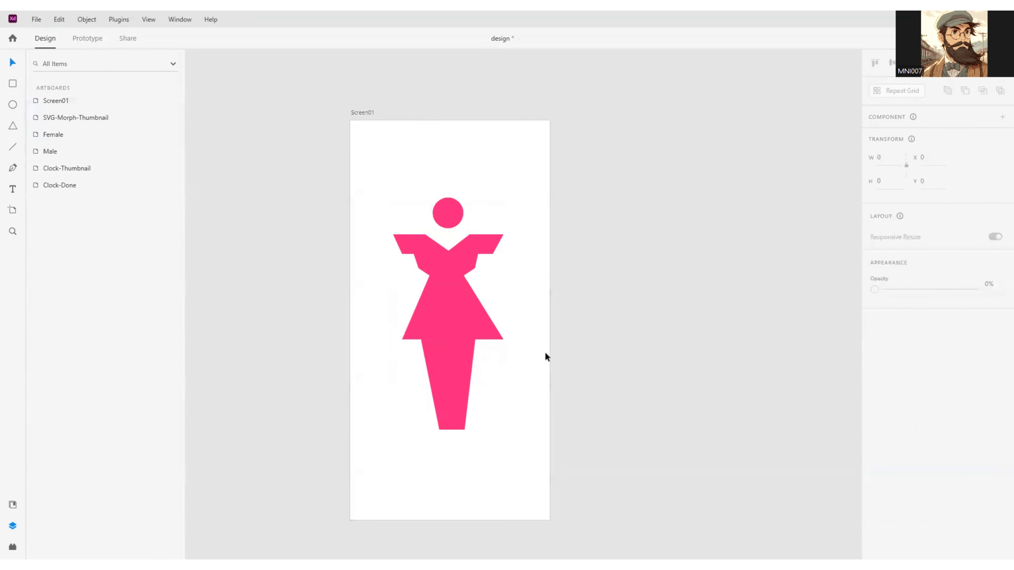
Convert the dress's neckline and underarm corner points to curves, raising the neckline point slightly
double_click(452, 293)
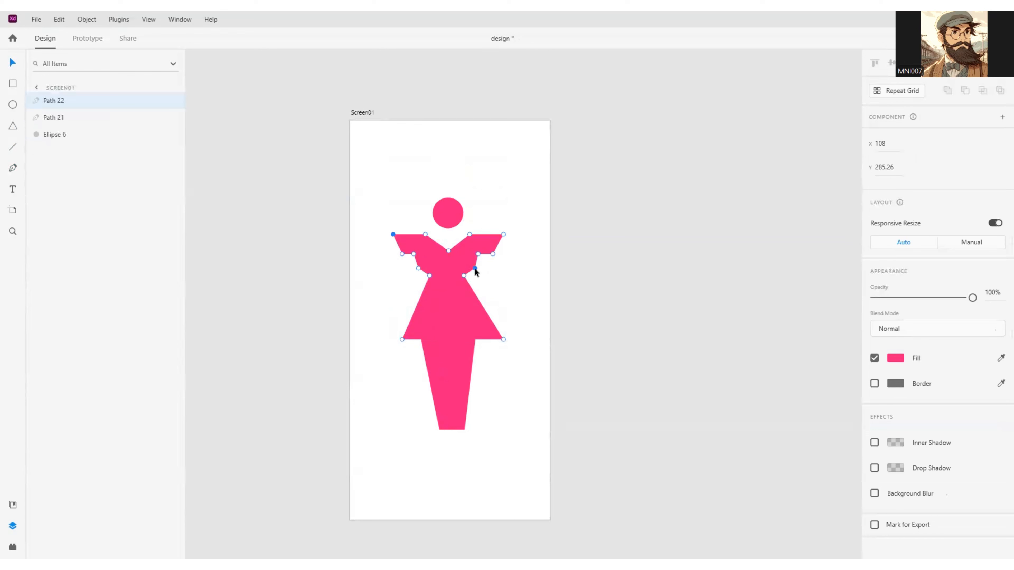
double_click(447, 251)
left_click_drag(448, 249, 447, 247)
left_click(409, 254)
double_click(418, 267)
Narrow the dress hem by moving its lower-right corner point inward to about X 358
left_click_drag(503, 339, 492, 340)
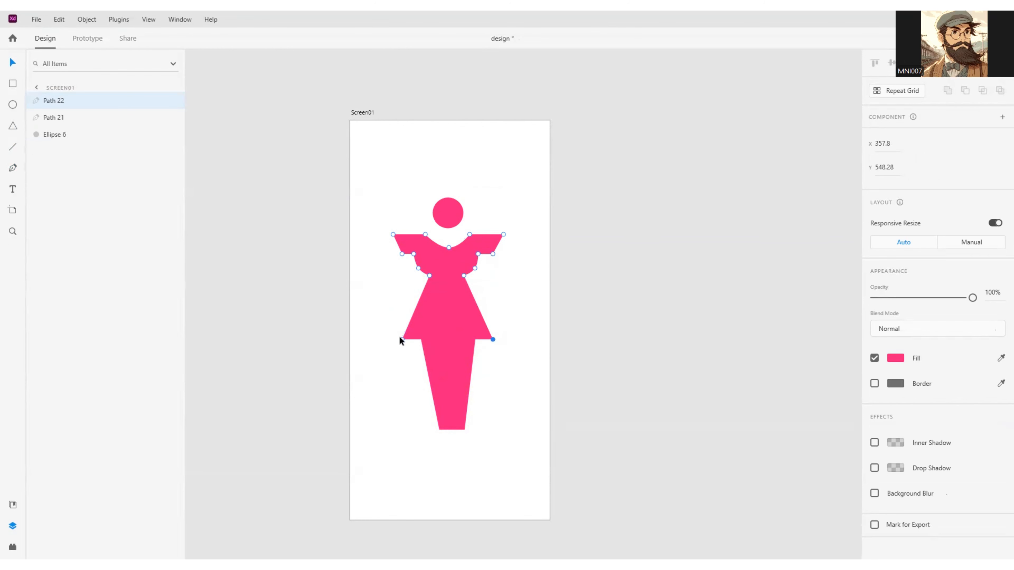
left_click_drag(399, 338, 402, 339)
left_click(537, 376)
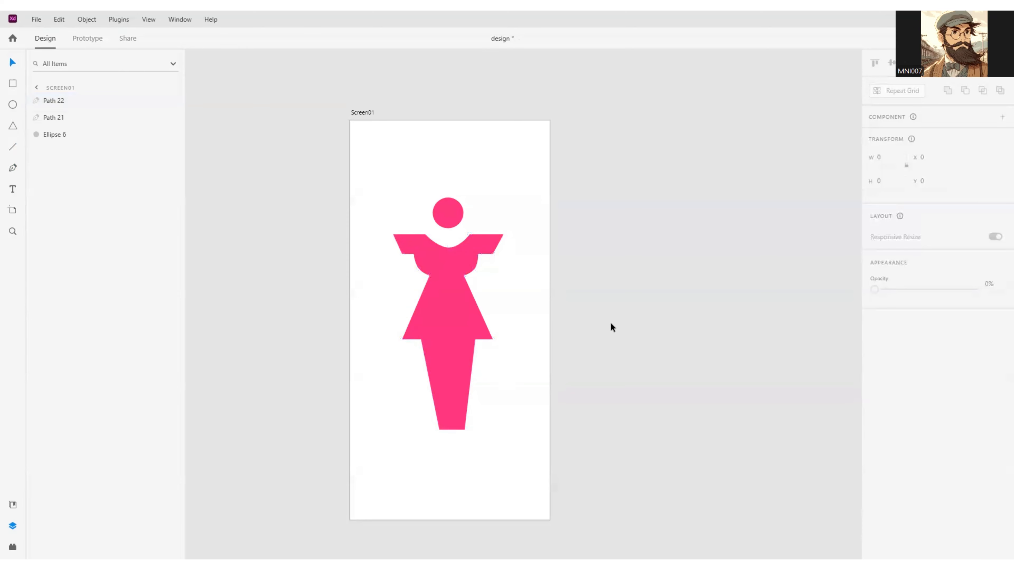
left_click(449, 293)
left_click(599, 290)
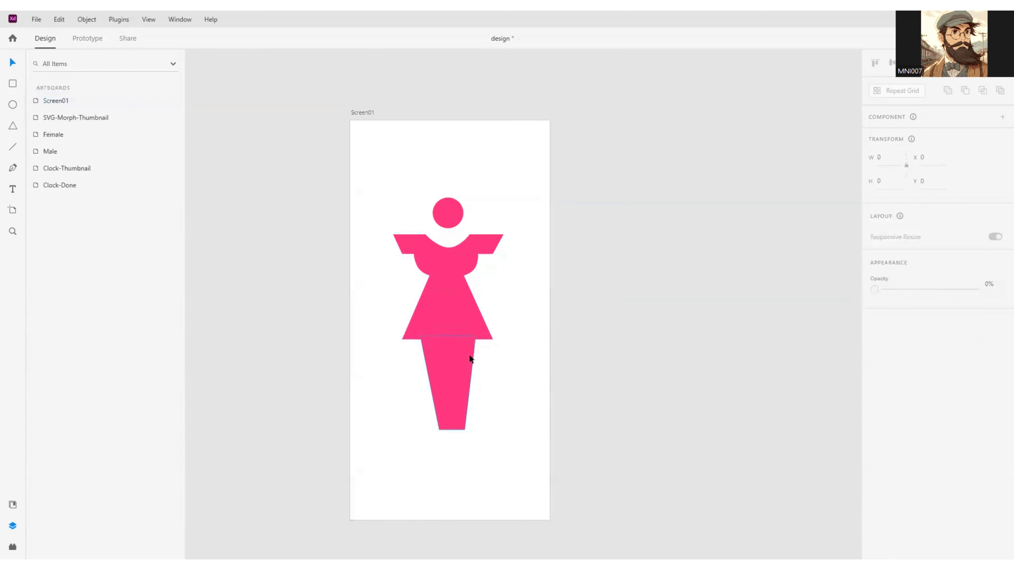
left_click(452, 222)
left_click(680, 282)
Add the heading text "Select Your Gernder" above the figure's head on the Screen01 artboard
left_click(12, 191)
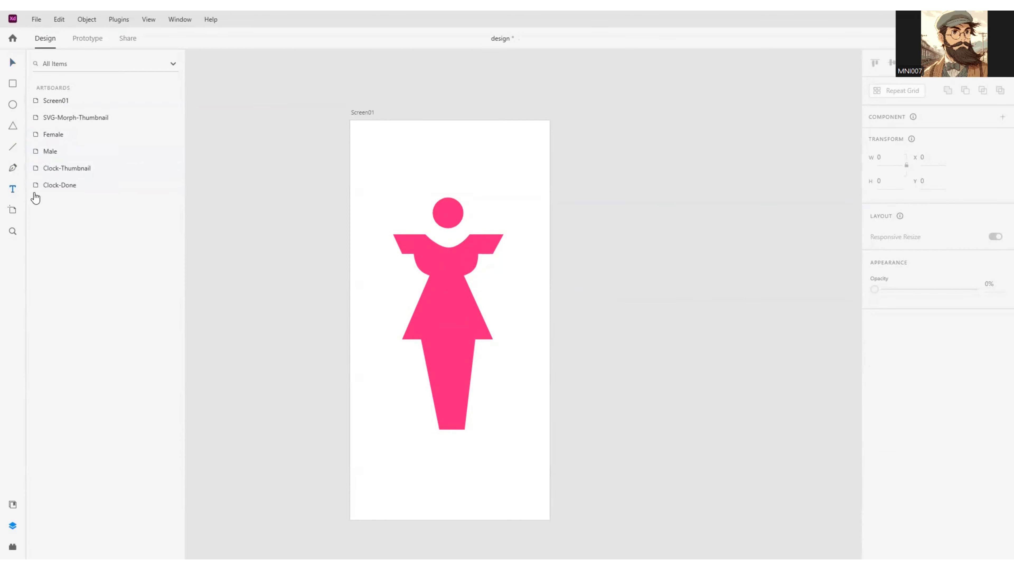
left_click(384, 161)
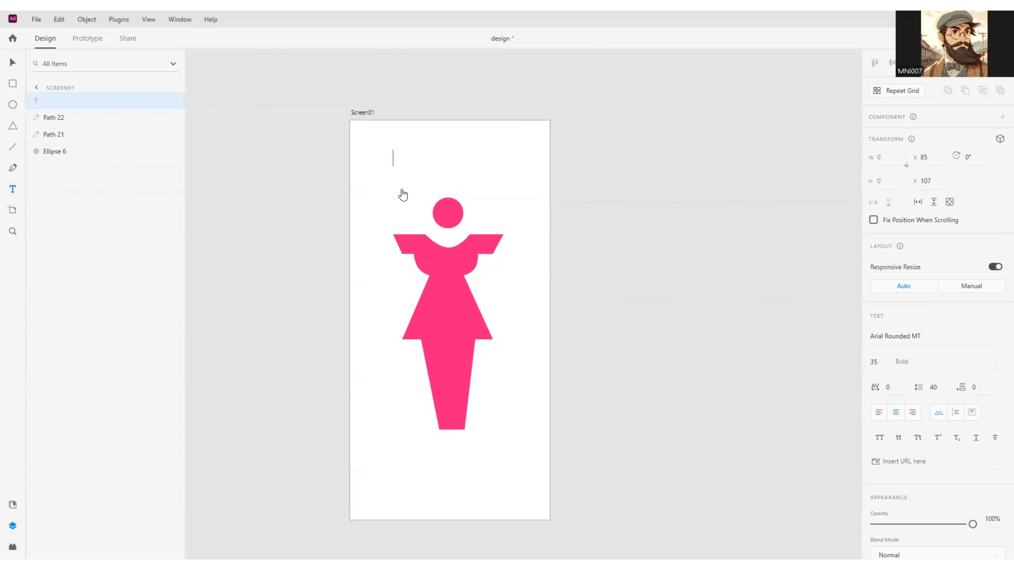
type("ONur Gender")
key("Escape")
Fill the heading text with the dark purple #2E0231 swatch
scroll(936, 507, "down", 3)
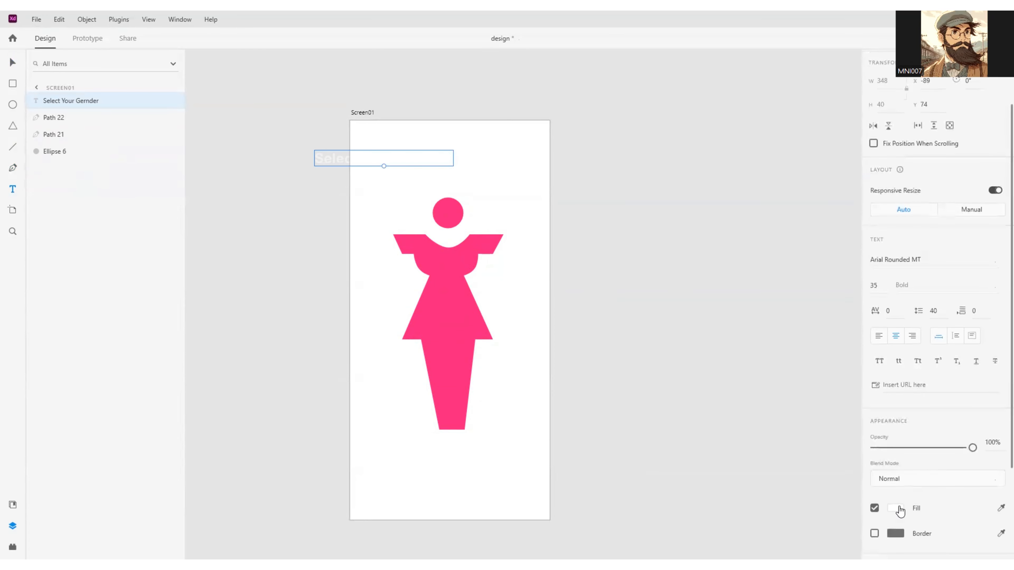
left_click(896, 511)
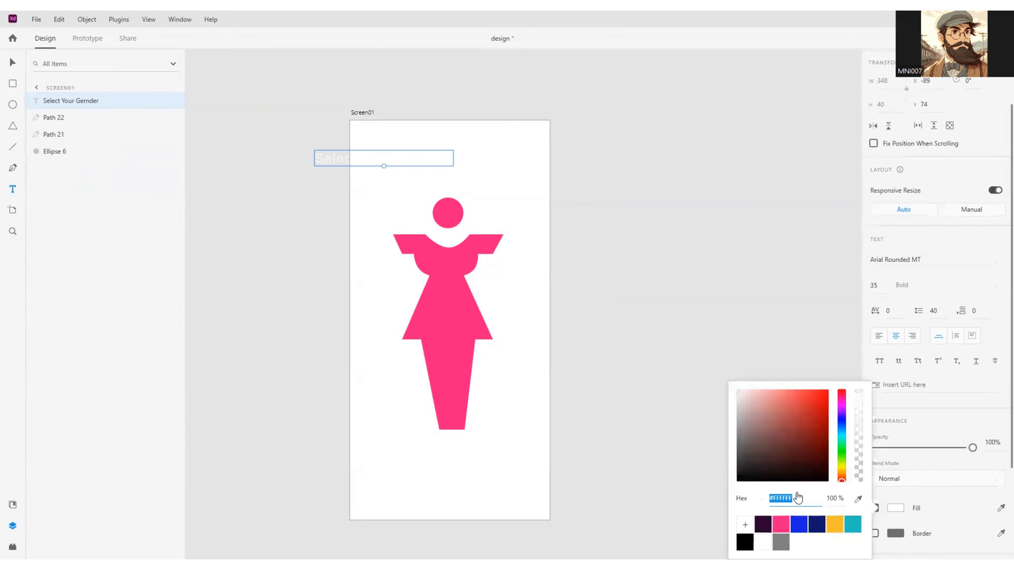
left_click(763, 525)
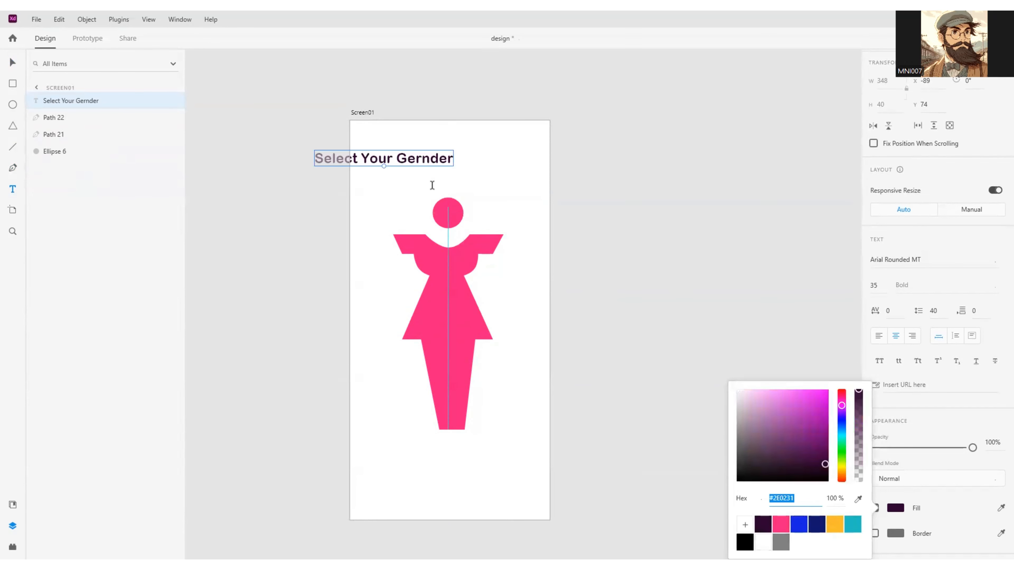
Correct the misspelled last word so the heading reads "Select Your Gender"
double_click(422, 159)
left_click(422, 159)
key("BackSpace")
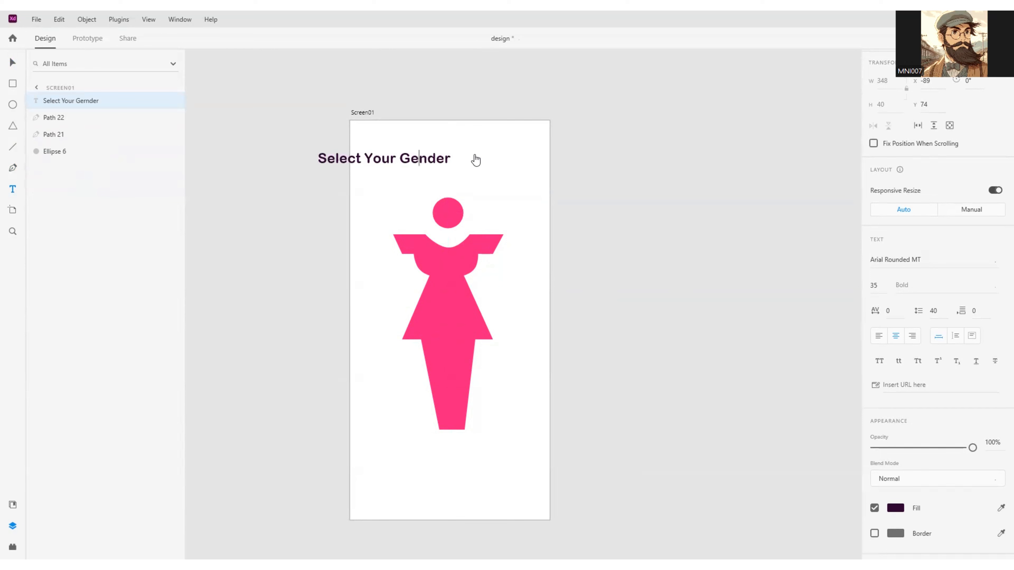
key("Escape")
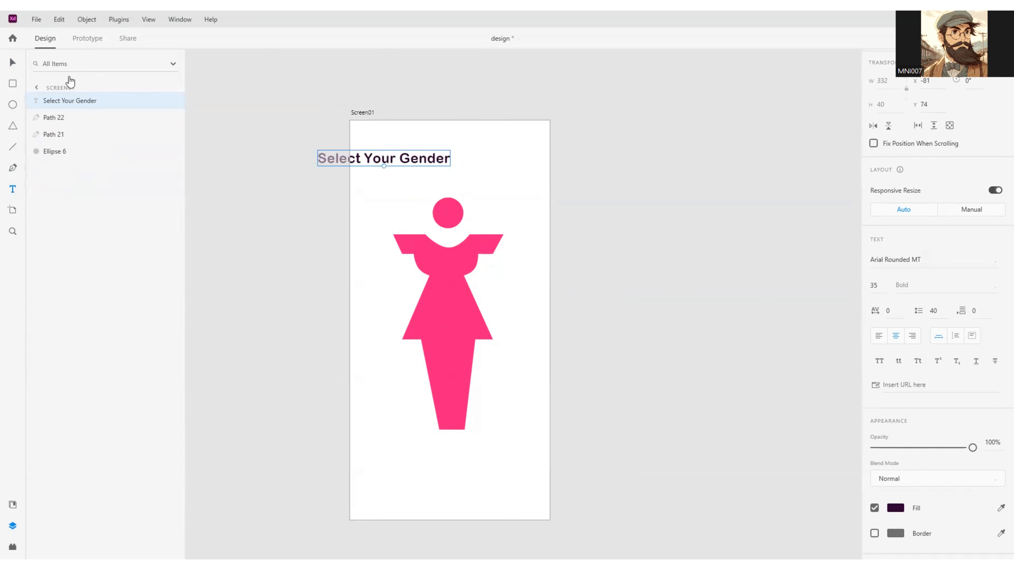
Move the heading to the horizontal centre of the artboard, at about X 84, Y 65
left_click(12, 63)
left_click_drag(404, 159, 467, 152)
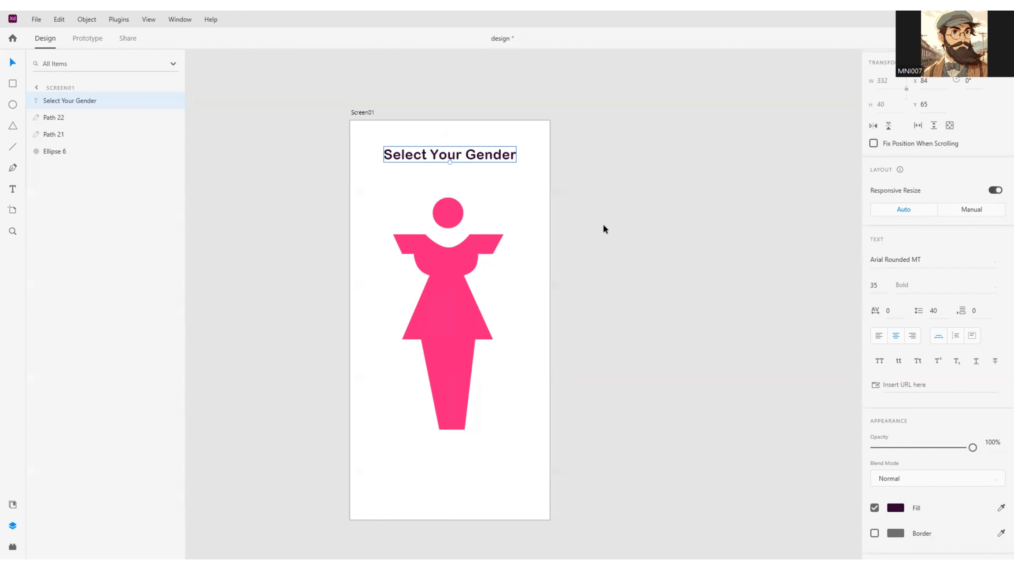
left_click(508, 186)
Fill the Screen01 artboard background with the dark purple swatch
left_click(363, 112)
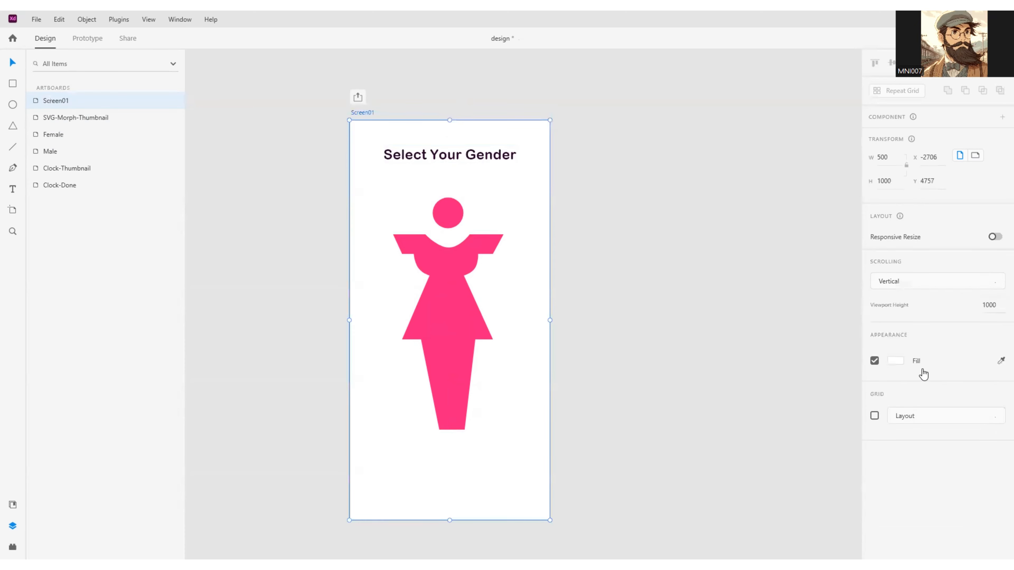
left_click(895, 361)
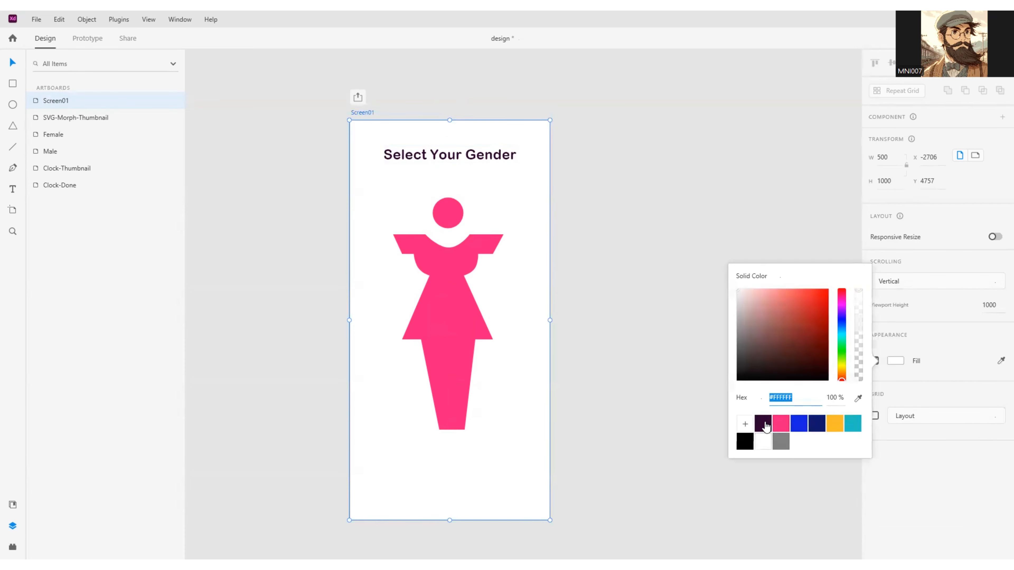
left_click(765, 426)
left_click(452, 129)
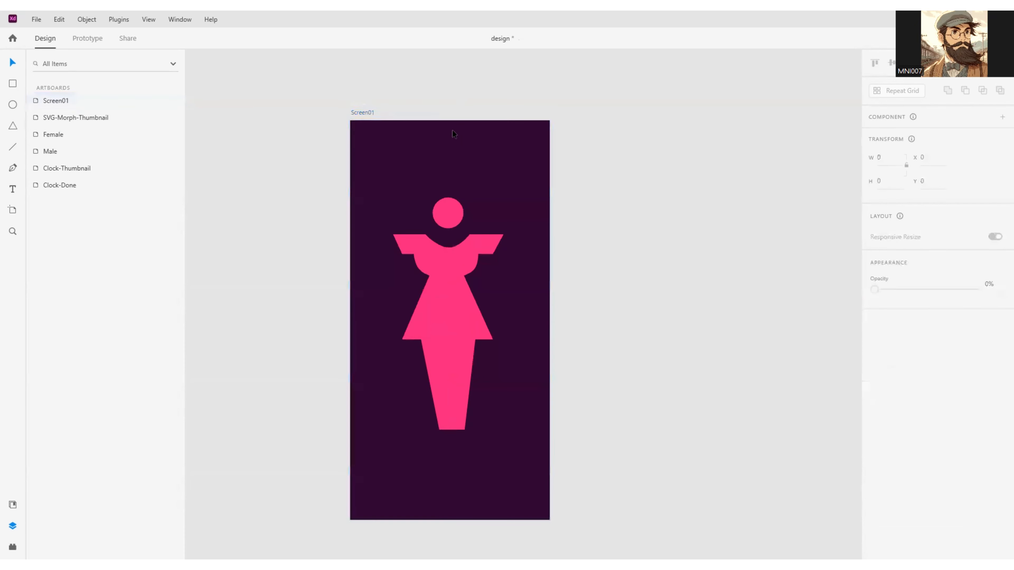
Change the "Select Your Gender" heading's fill to white
left_click(440, 154)
scroll(896, 452, "down", 4)
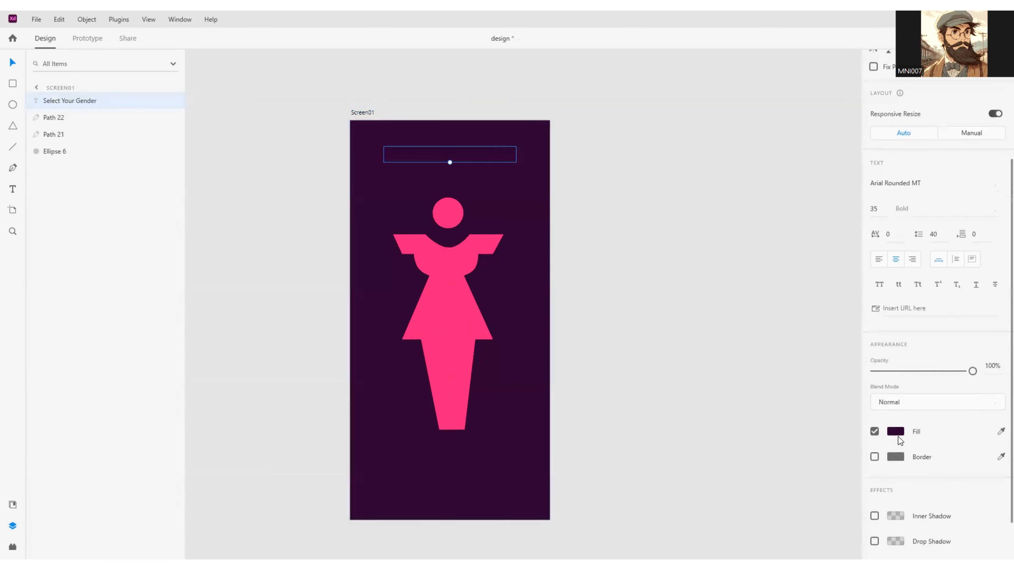
left_click(896, 432)
left_click(765, 503)
left_click(795, 321)
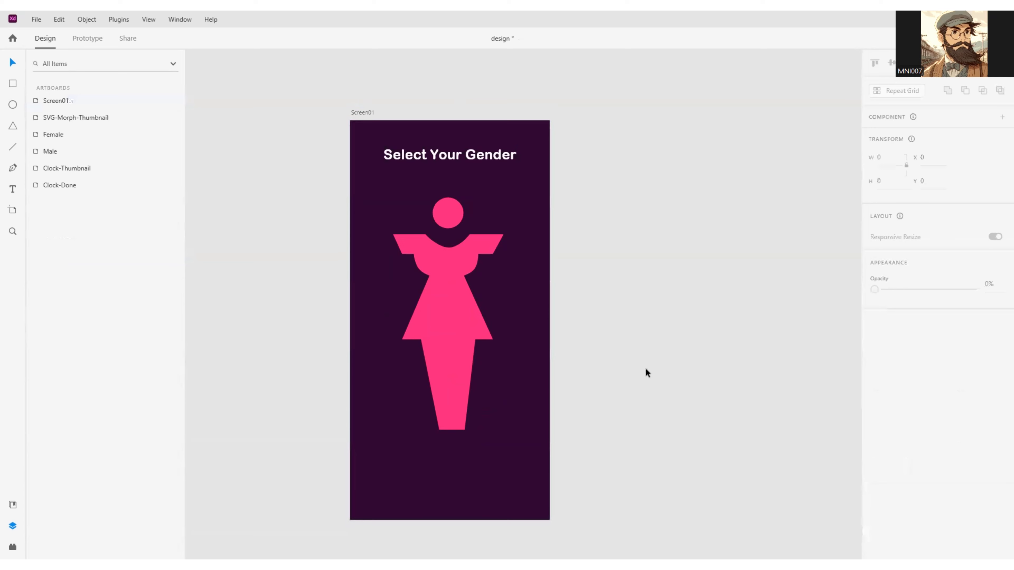
Draw a rectangle about 154 × 57 below the figure, starting flush with the heading's left edge
scroll(463, 435, "down", 1)
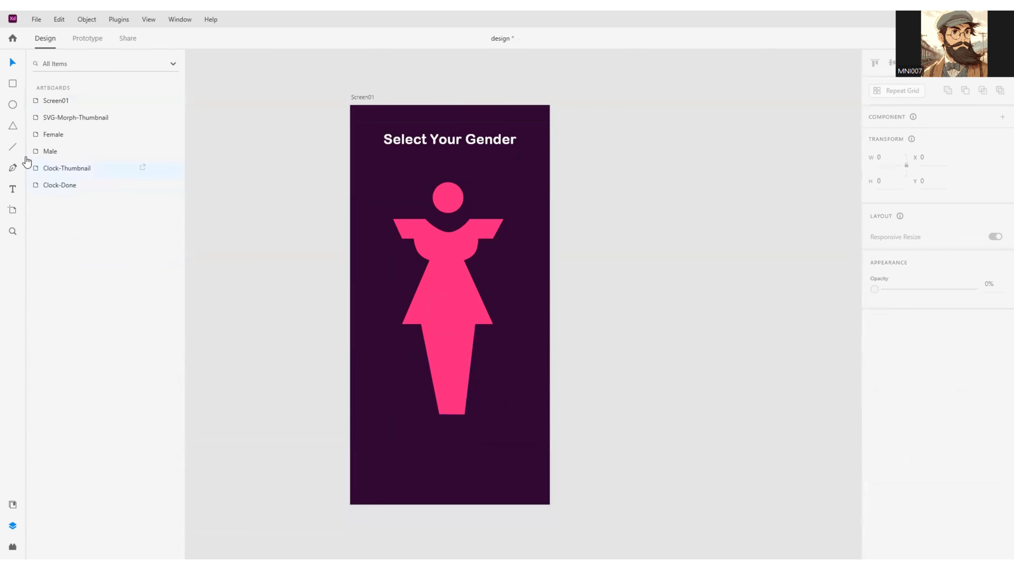
left_click(12, 83)
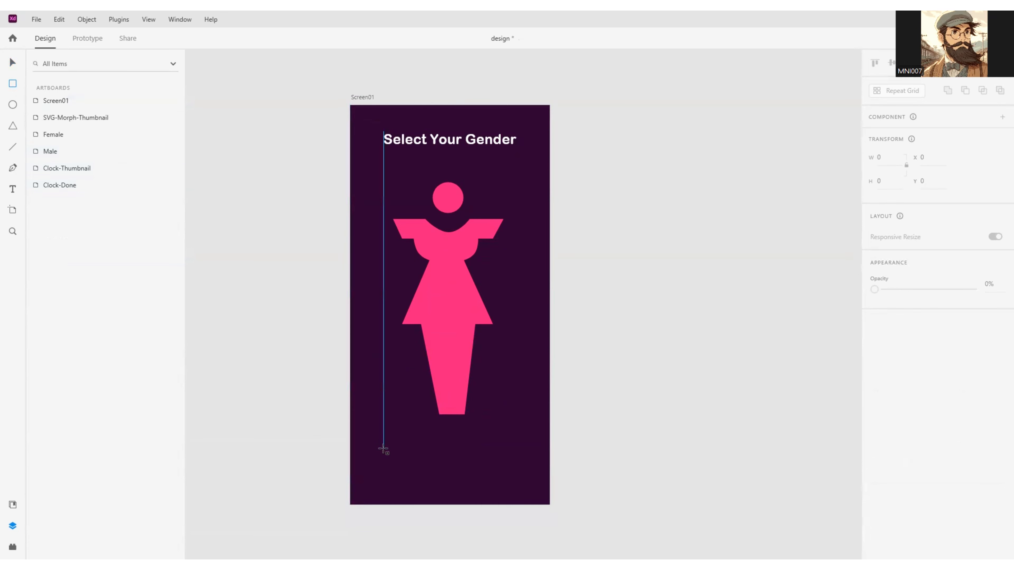
left_click_drag(383, 449, 446, 471)
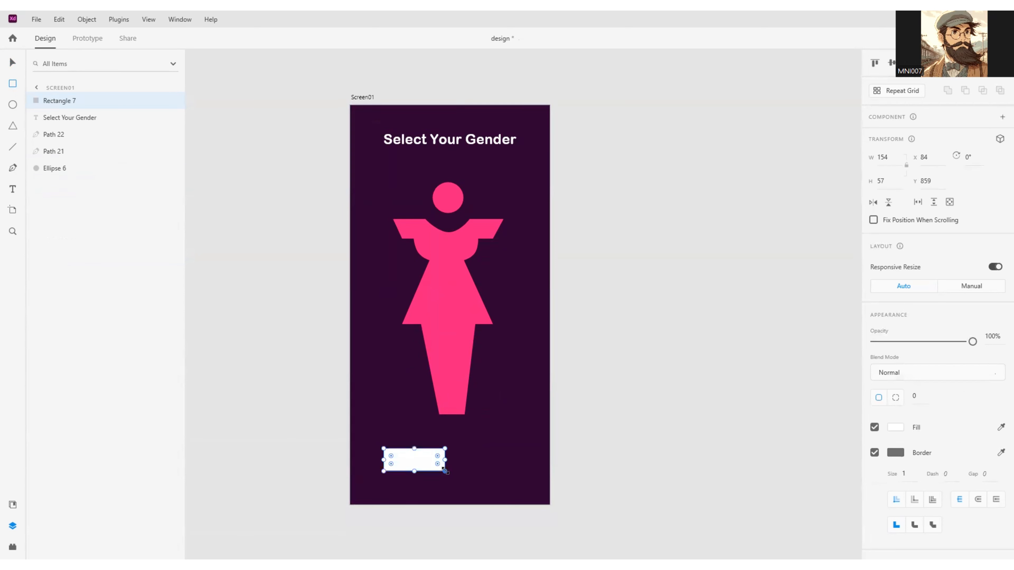
left_click(13, 62)
Set the rectangle to 150 wide and 64 high, and round its corners to a radius of 32
left_click(892, 157)
left_click(892, 157)
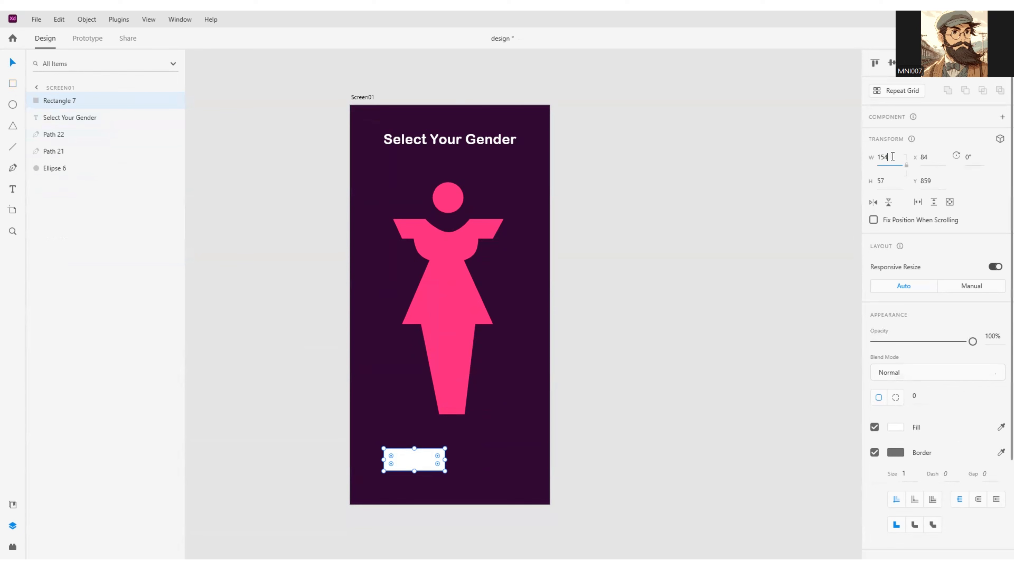
key("BackSpace")
type("0")
left_click(891, 178)
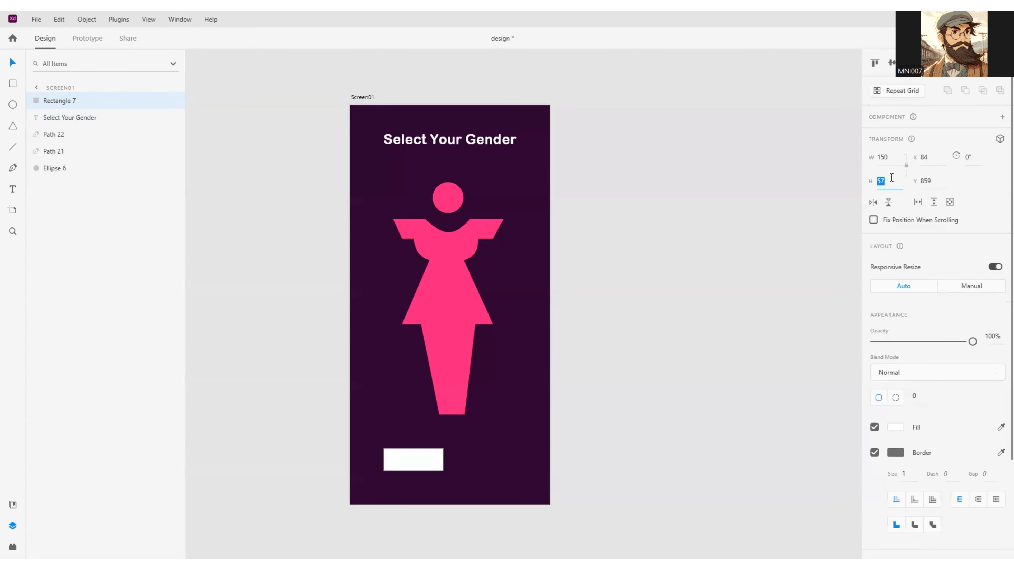
key("BackSpace")
type("64")
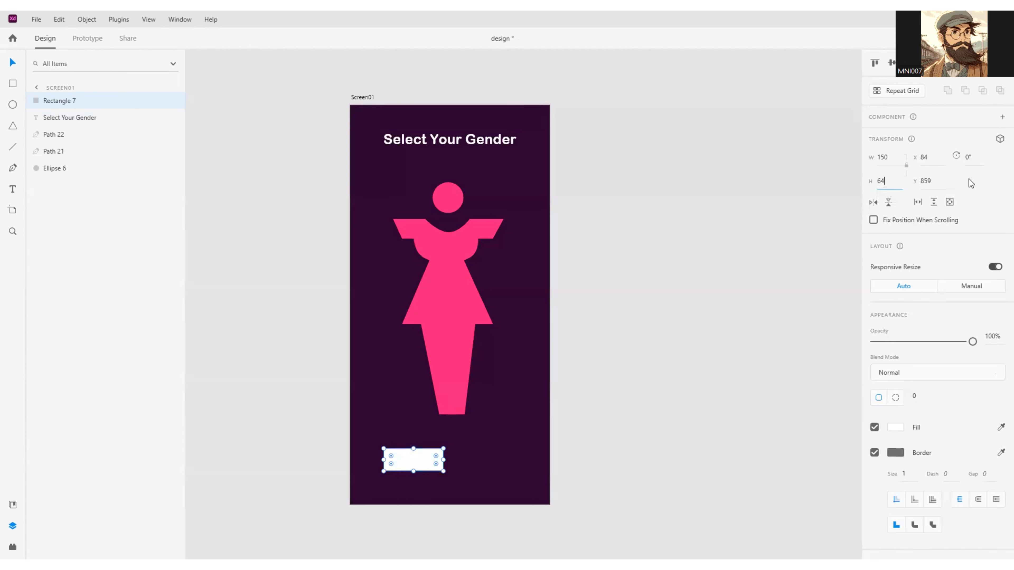
key("Return")
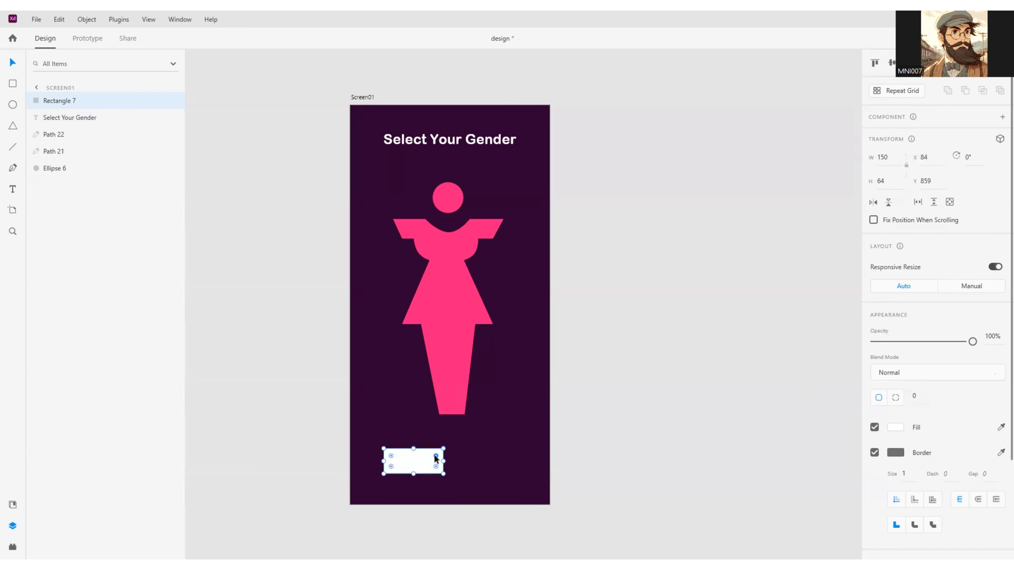
left_click_drag(432, 455, 429, 462)
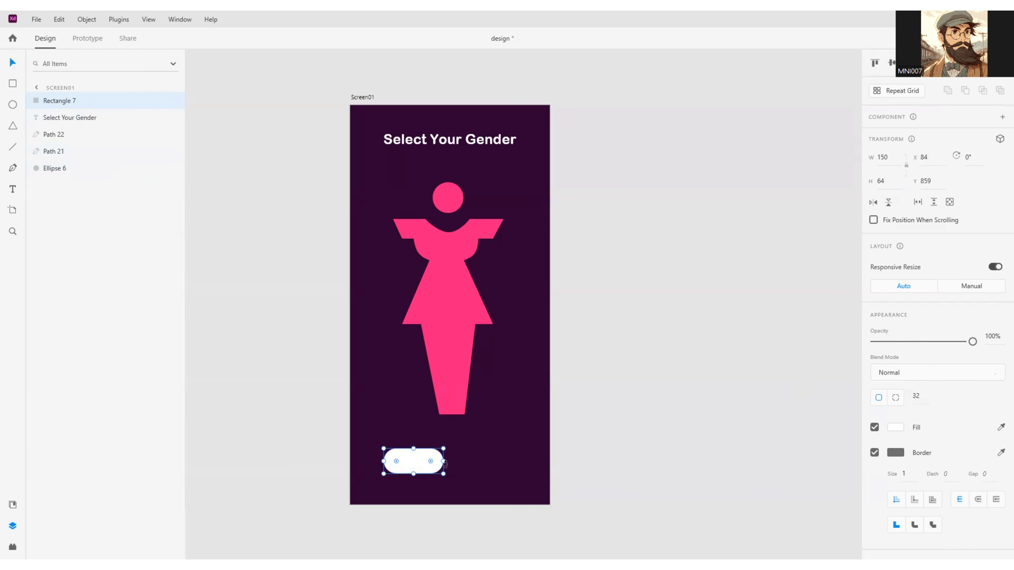
Duplicate the pill shape, place the copy to its right at about X 266, and shift the original down to about Y 862
key("ctrl+d")
left_click_drag(413, 464, 486, 472)
left_click(412, 462)
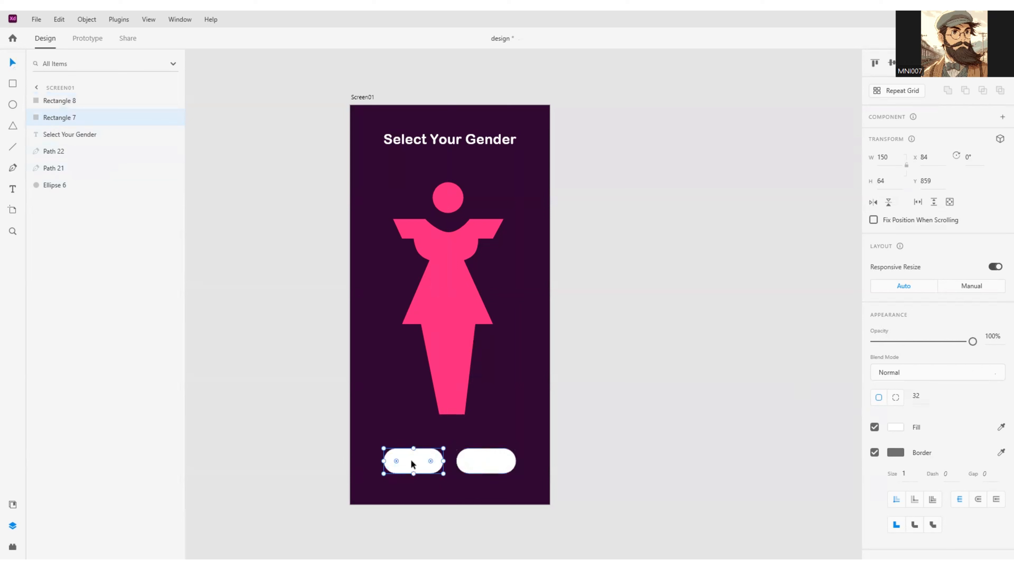
left_click_drag(411, 463, 412, 464)
Fill the left pill with the bright blue swatch and the right pill with the pink swatch
left_click(427, 455)
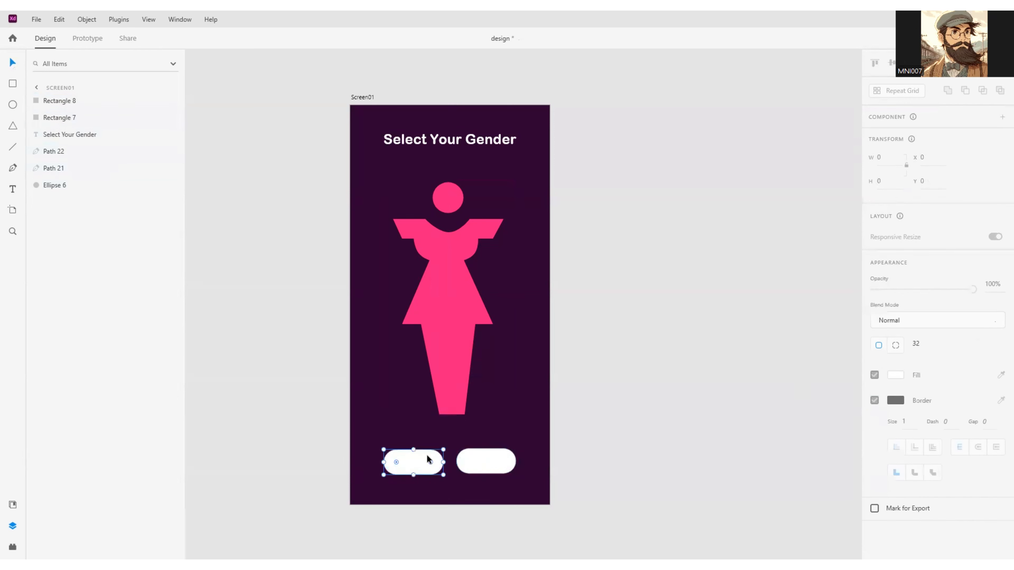
left_click(895, 427)
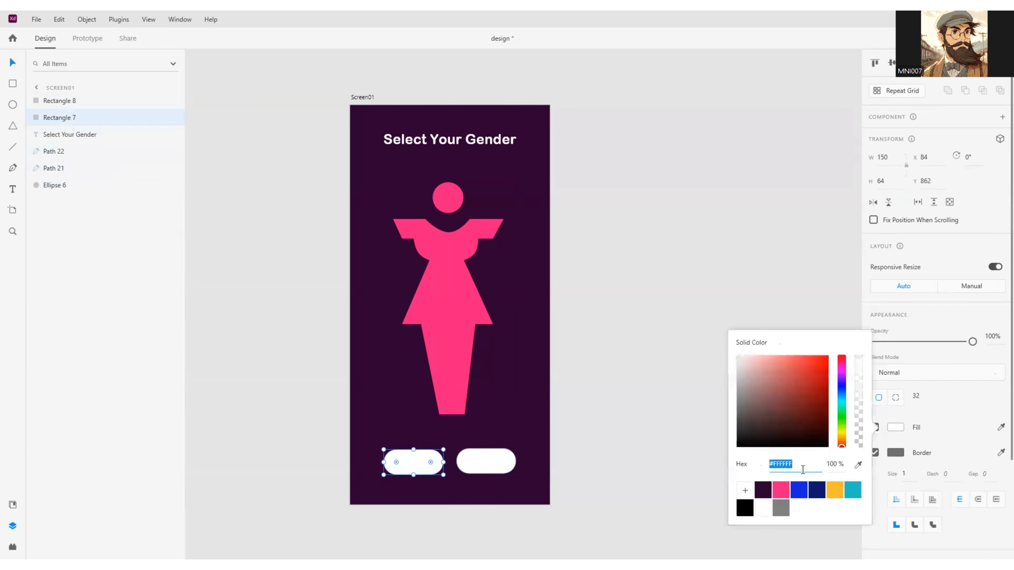
left_click(798, 488)
left_click(485, 467)
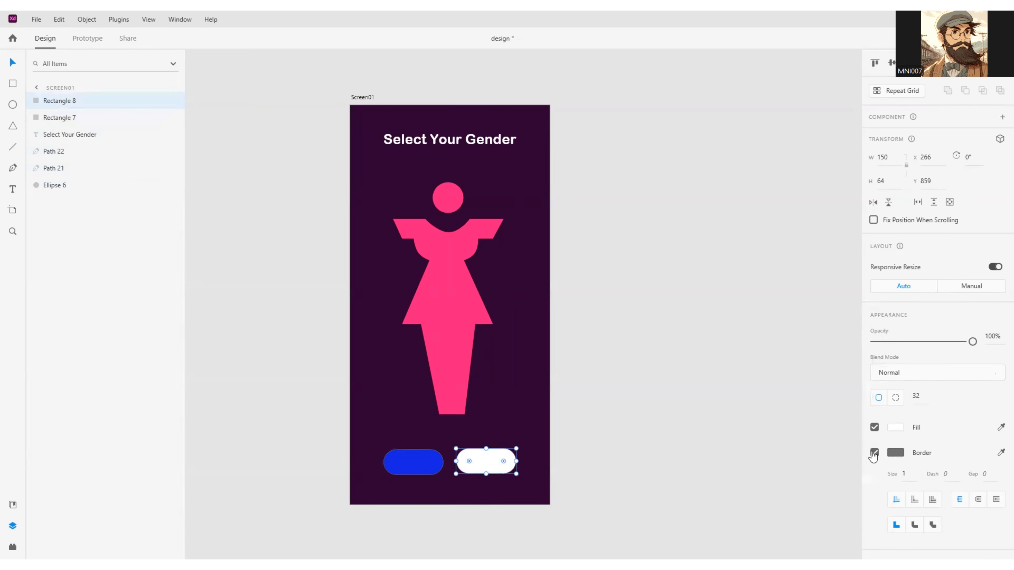
left_click(895, 427)
left_click(774, 491)
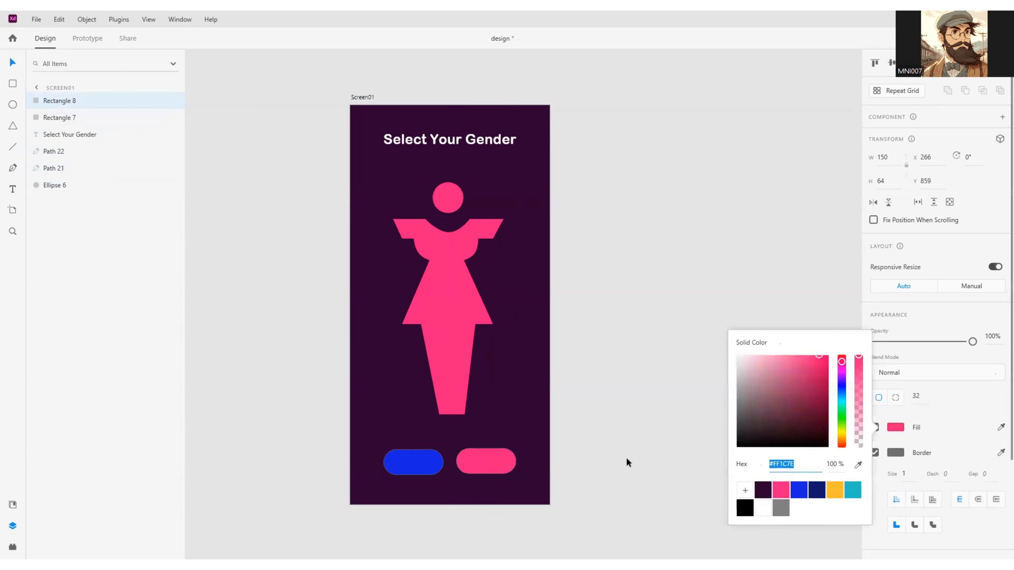
left_click(626, 458)
Turn the left pill into an outline with a bright blue border of size 3 and no fill
scroll(471, 463, "up", 3)
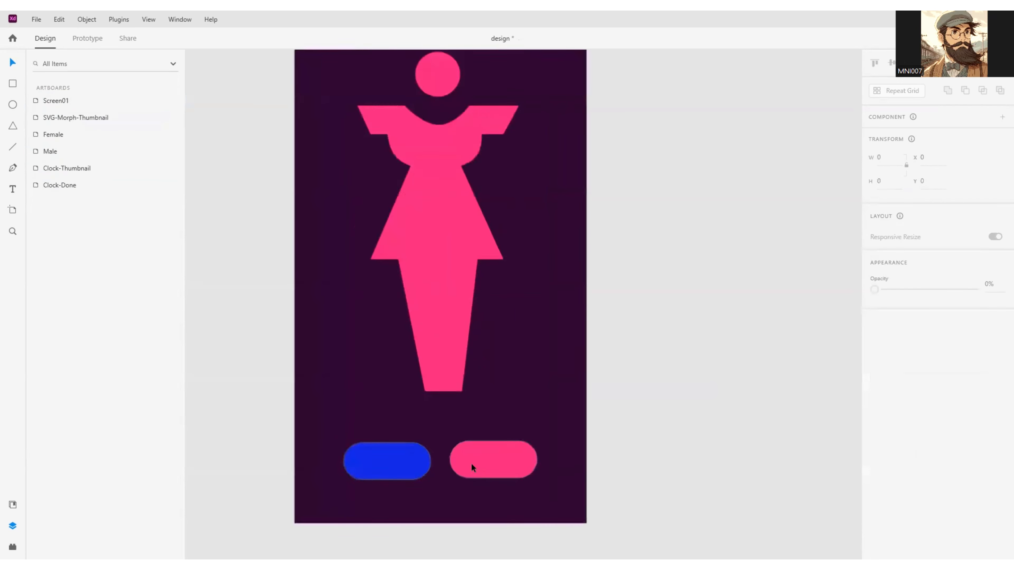
left_click(378, 462)
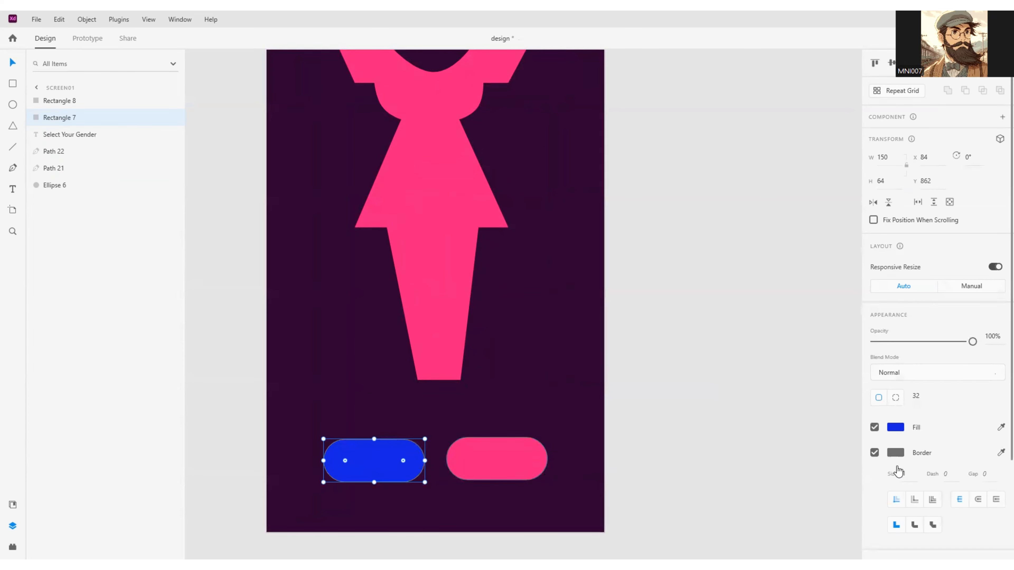
left_click(895, 453)
left_click(798, 507)
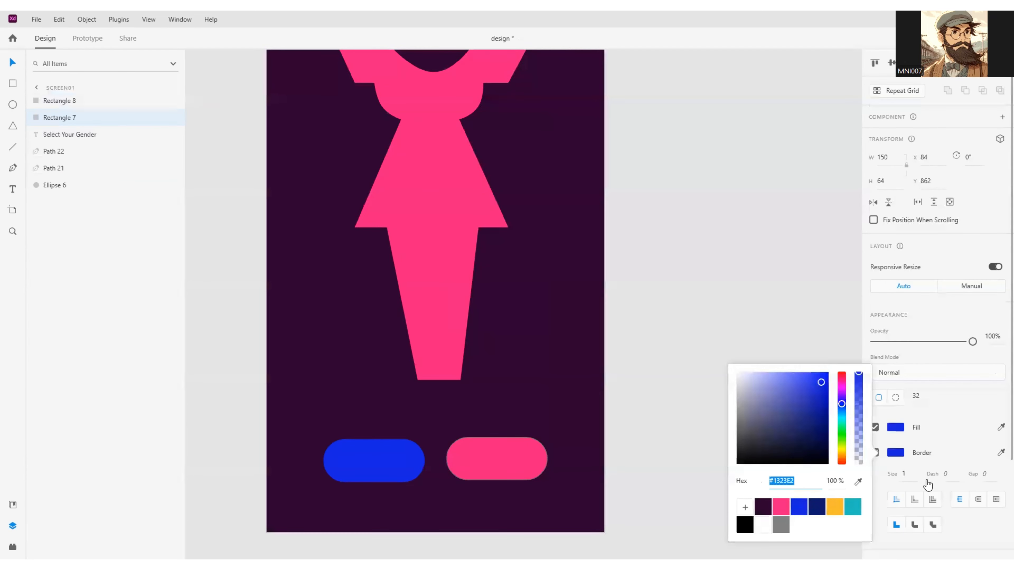
left_click(908, 472)
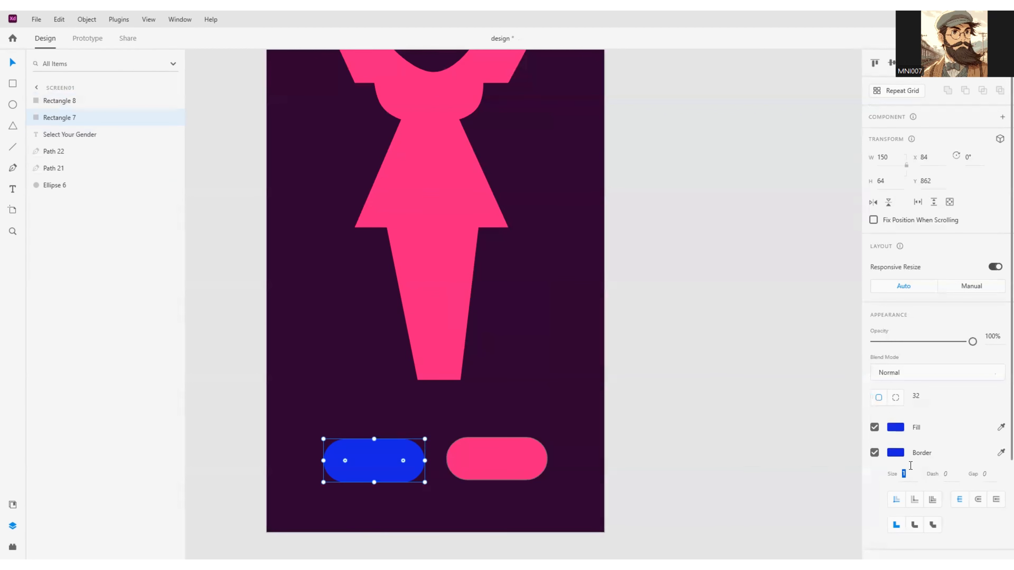
type("3")
key("Return")
left_click(874, 427)
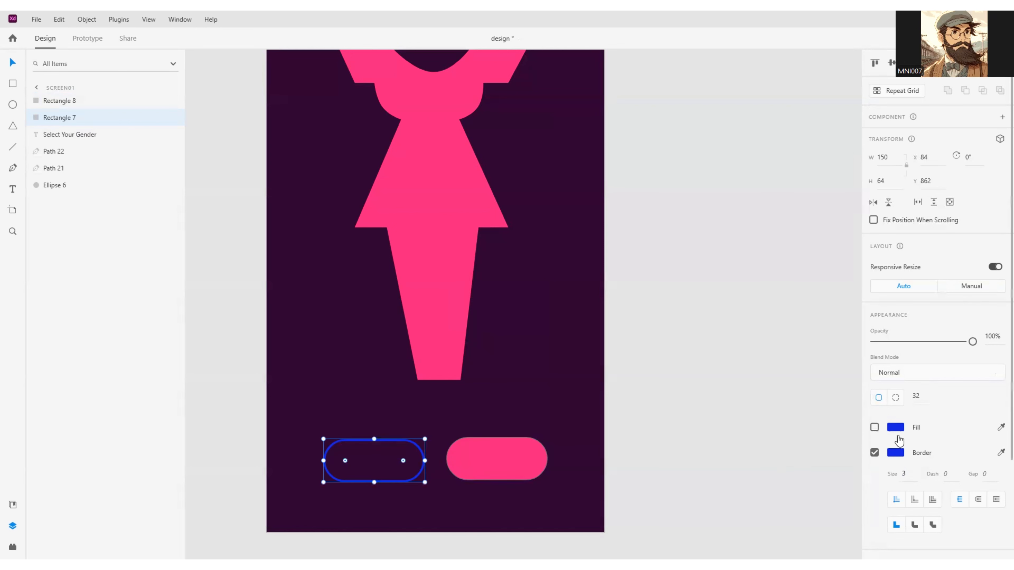
Remove the border from the pink pill
left_click(474, 494)
left_click(491, 460)
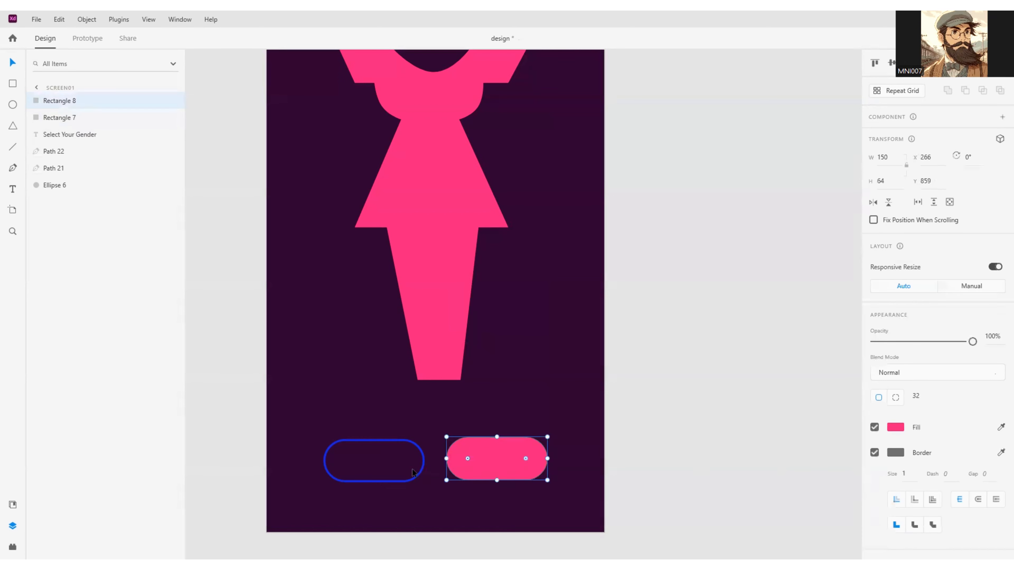
scroll(932, 469, "down", 5)
scroll(924, 469, "up", 5)
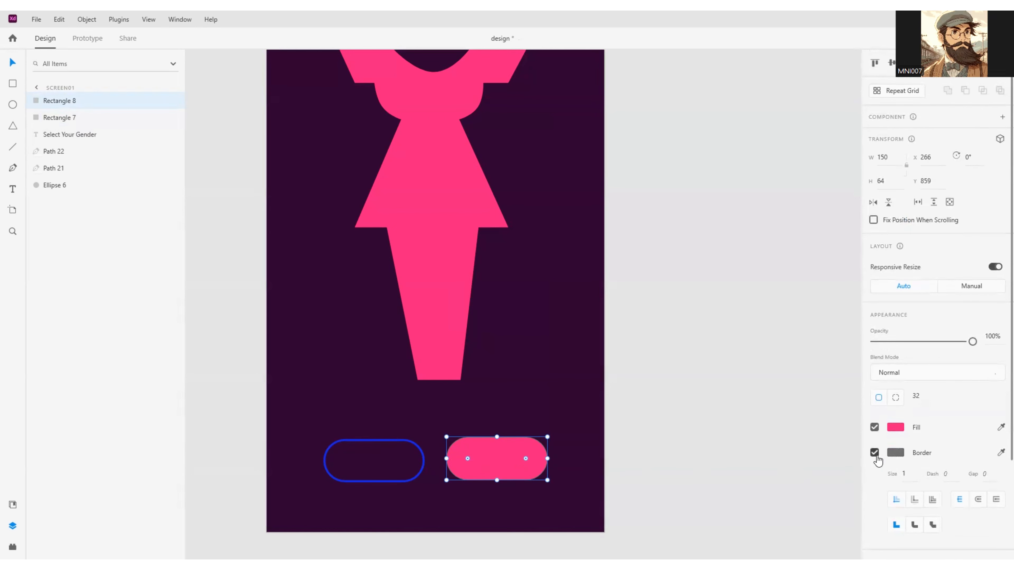
left_click(874, 453)
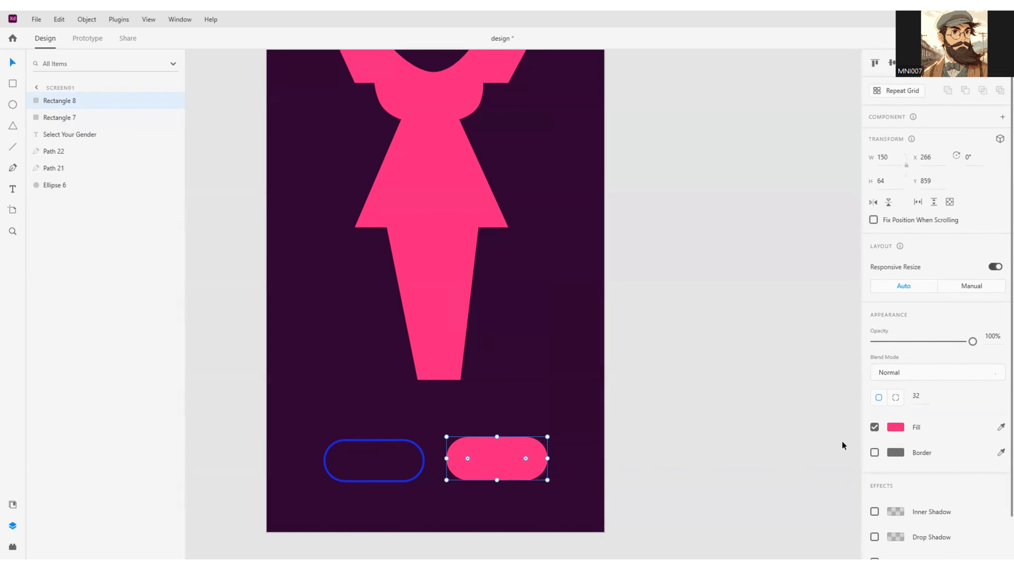
Add a white bold "Male" text label and centre it inside the blue outlined pill
left_click(732, 458)
scroll(712, 465, "down", 3)
scroll(709, 467, "up", 3)
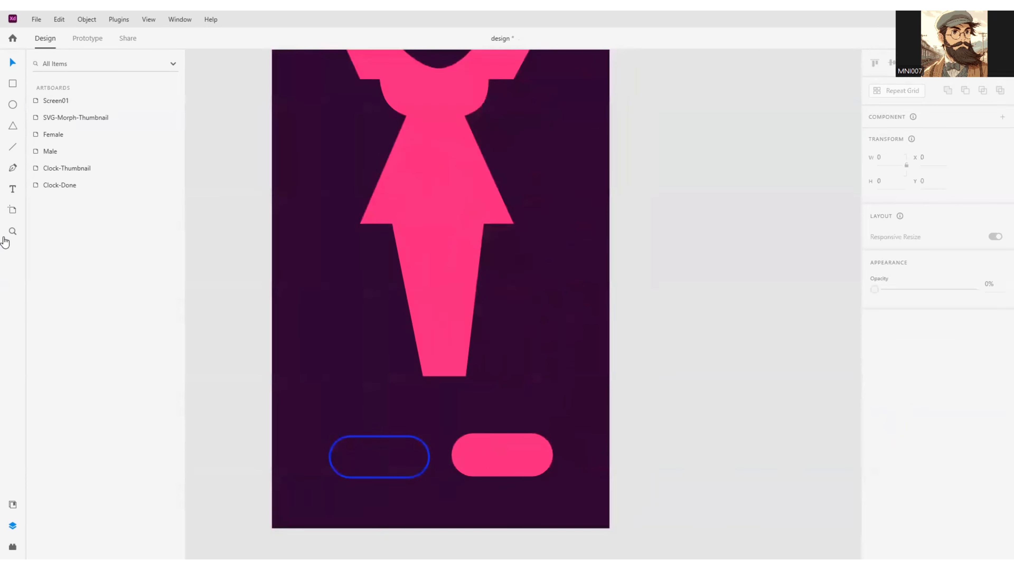
left_click(13, 188)
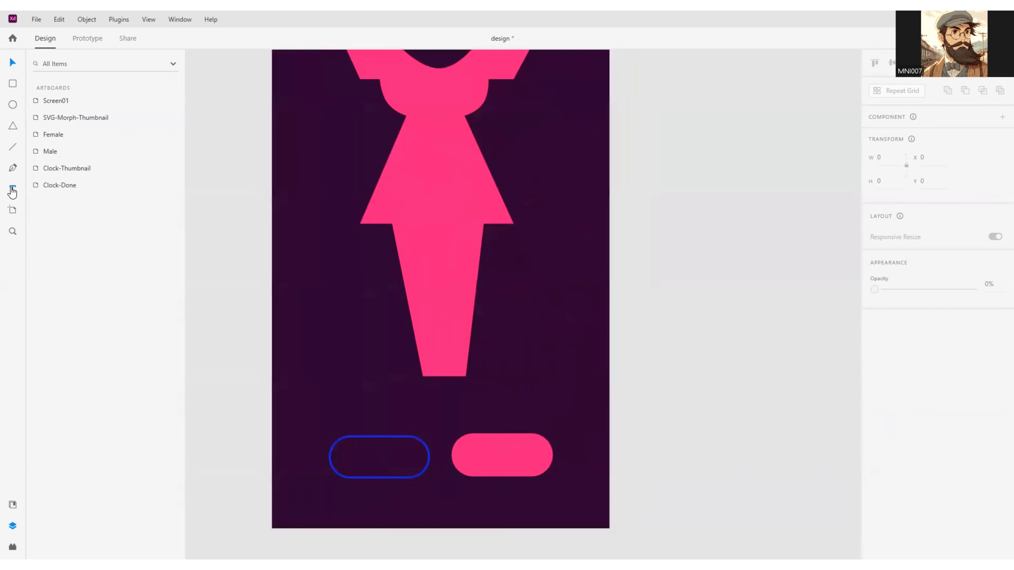
left_click(353, 454)
type("Male")
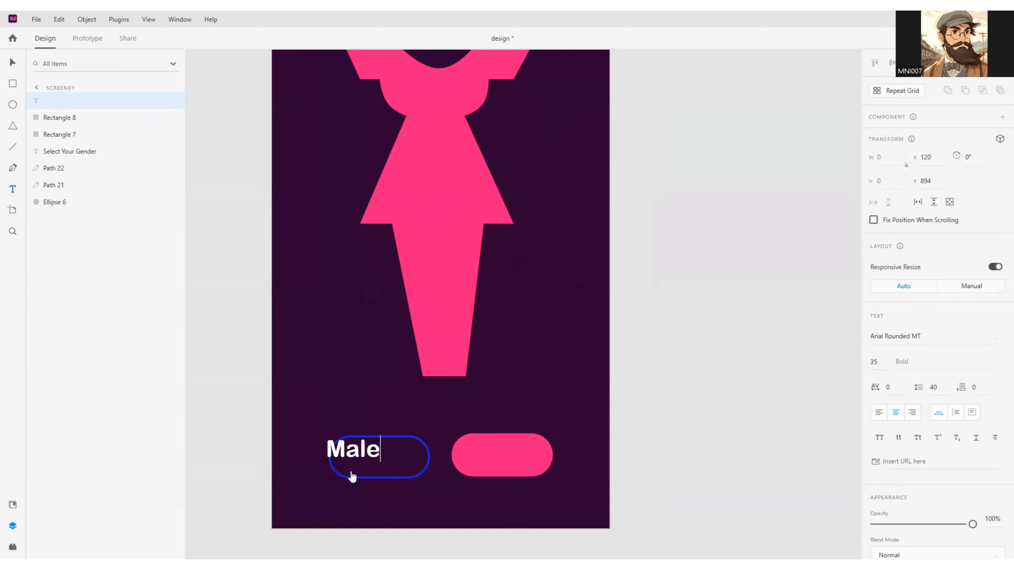
key("Escape")
key("v")
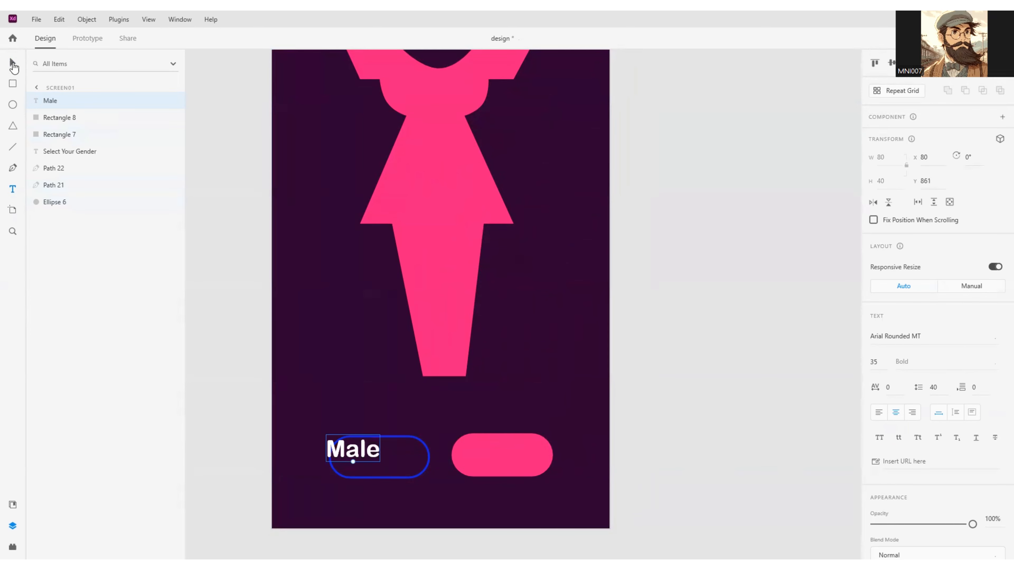
left_click_drag(359, 454, 386, 461)
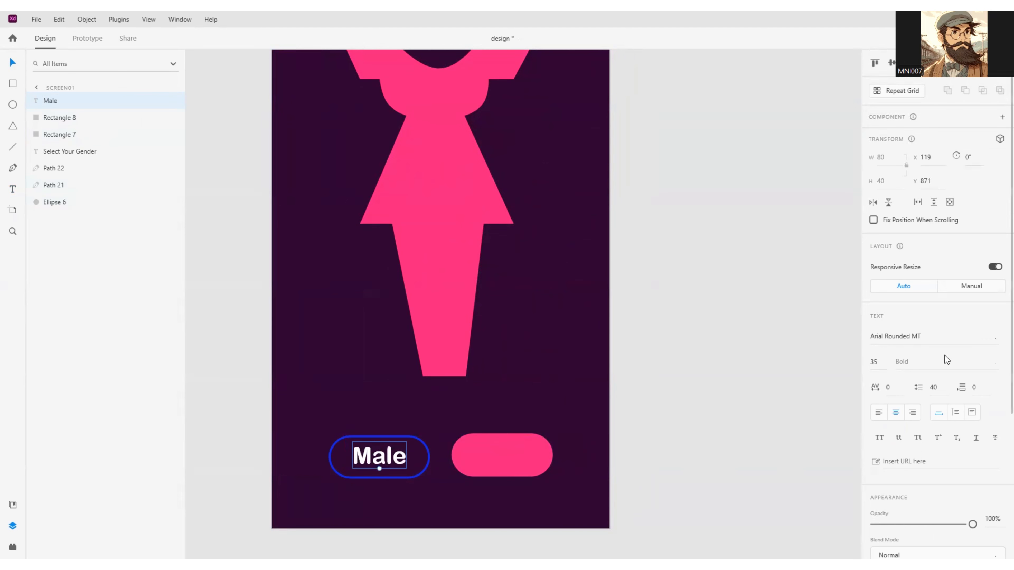
Reduce the "Male" label to size 25 and place a copy reading "Female" in the centre of the pink pill
left_click_drag(379, 470, 503, 459)
key("ctrl+d")
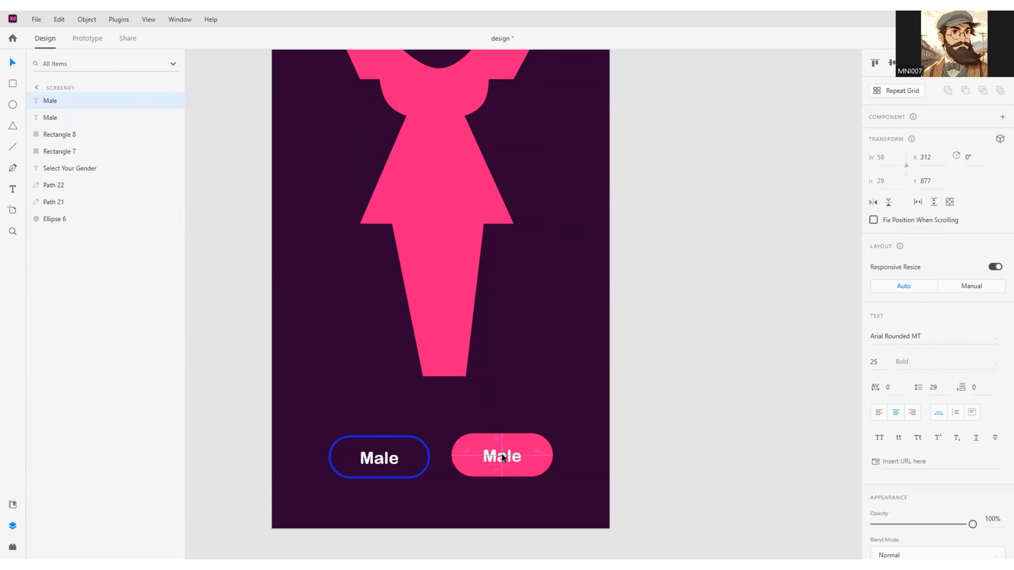
double_click(502, 456)
type("Fe")
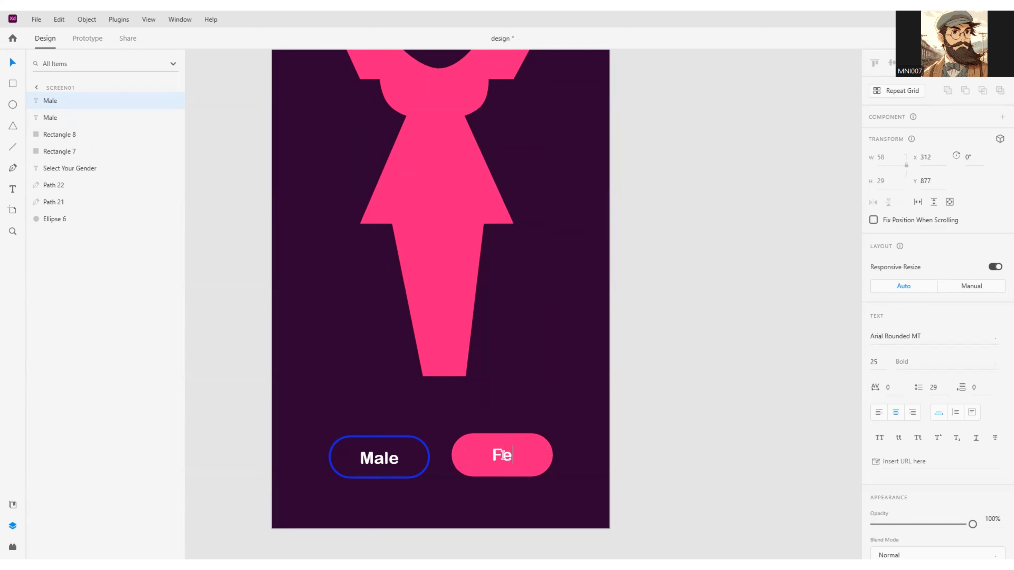
type("male")
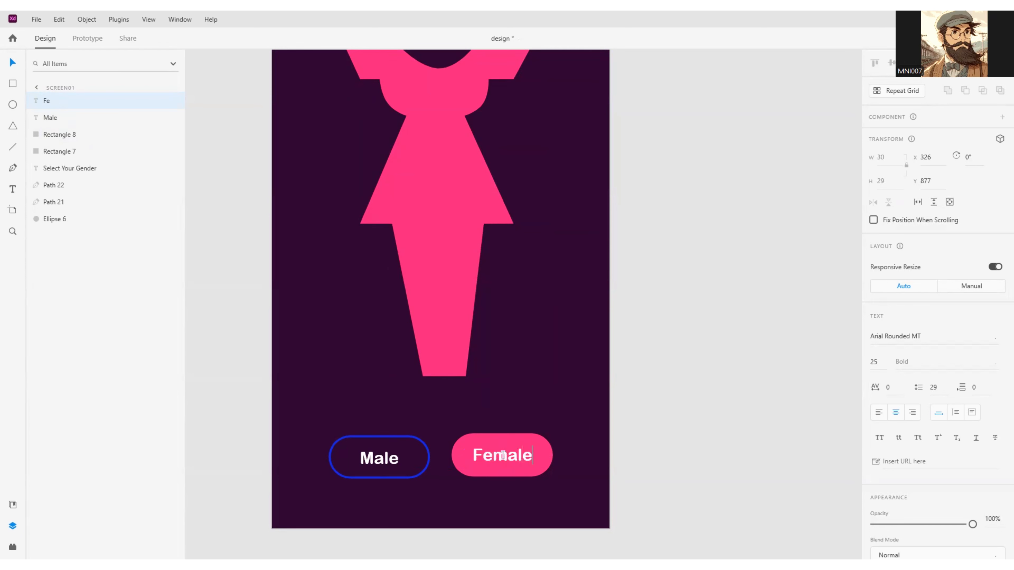
key("Escape")
left_click_drag(512, 458, 514, 457)
left_click(457, 481)
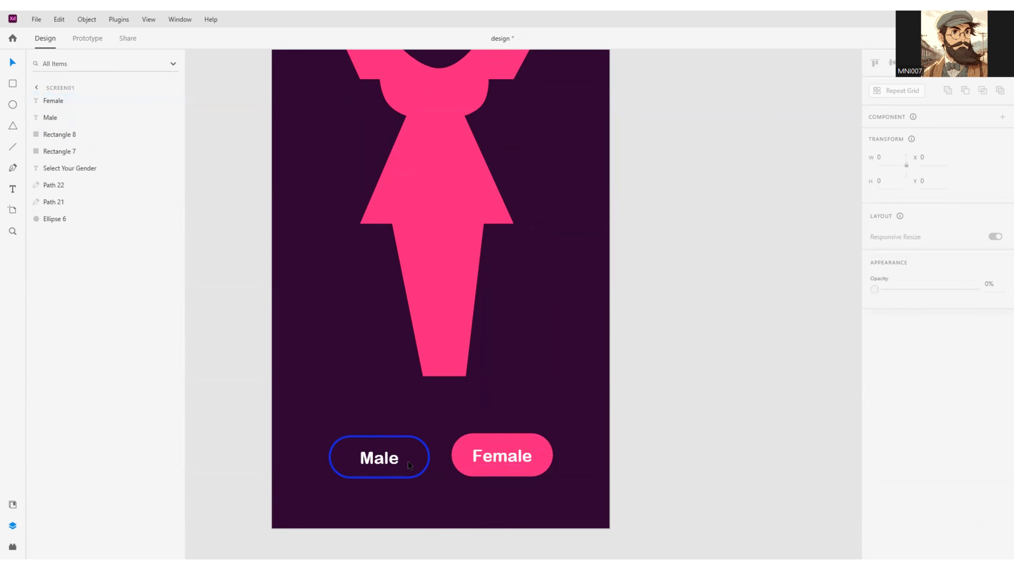
Fill the "Male" label with the bright blue swatch to match its pill outline
left_click(398, 464)
scroll(850, 462, "down", 1)
scroll(898, 519, "down", 3)
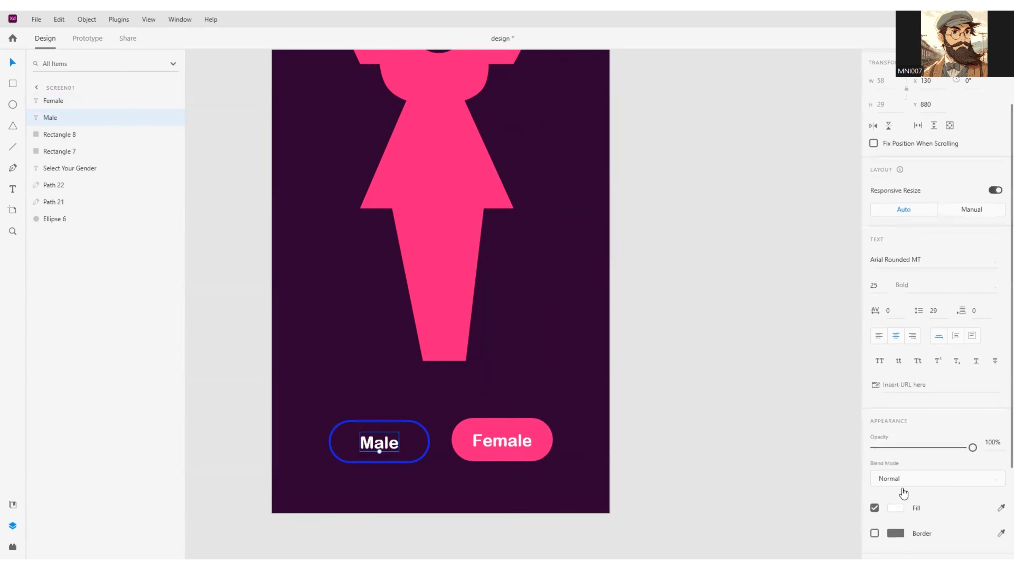
left_click(895, 509)
left_click(805, 526)
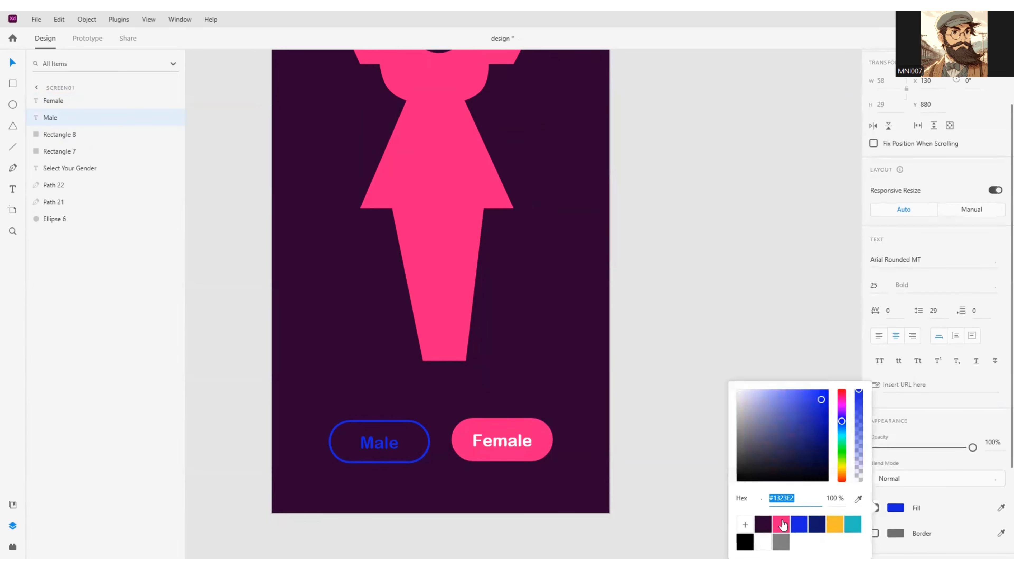
left_click(653, 422)
Duplicate the whole Screen01 artboard
scroll(652, 422, "down", 4)
left_click_drag(653, 422, 606, 459)
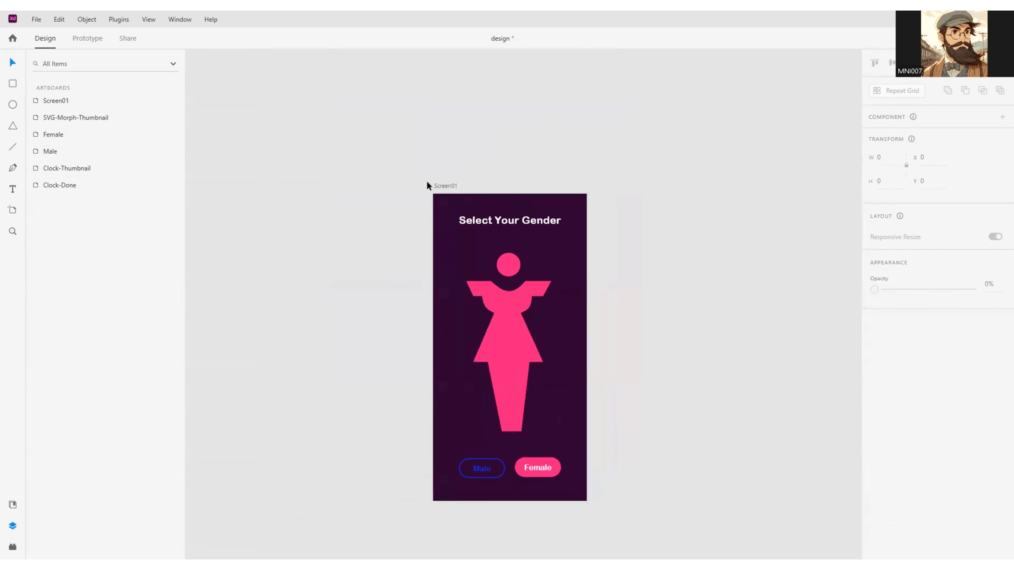
left_click(443, 186)
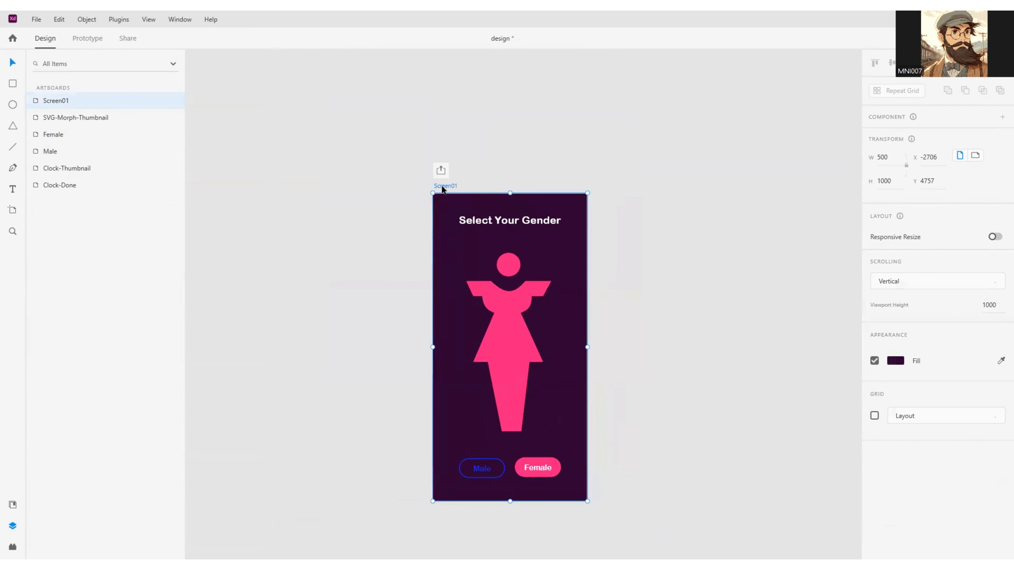
key("ctrl+d")
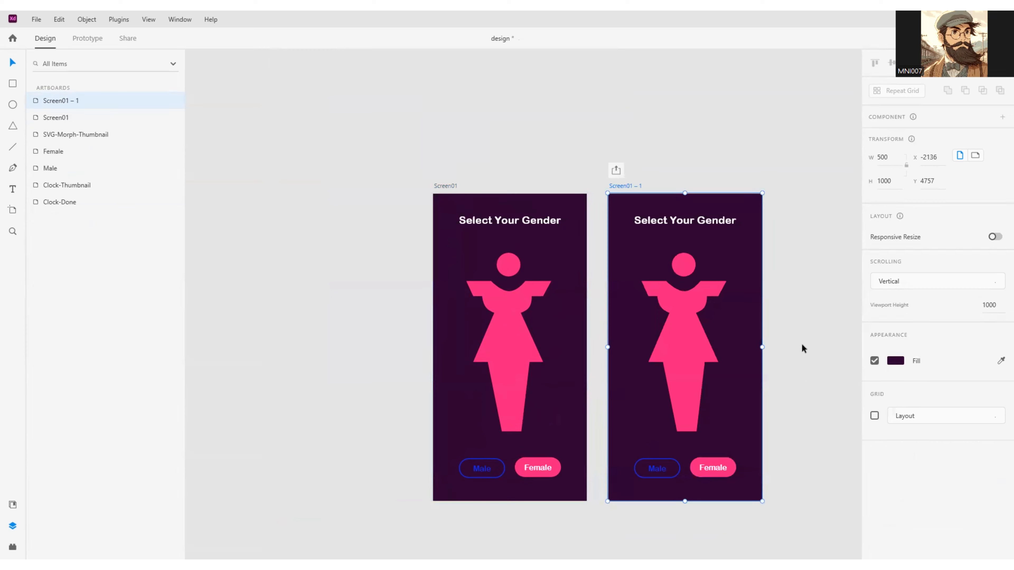
Fill the figure's head, dress and legs on the duplicated artboard with the bright blue swatch
scroll(802, 344, "up", 2)
left_click(592, 245)
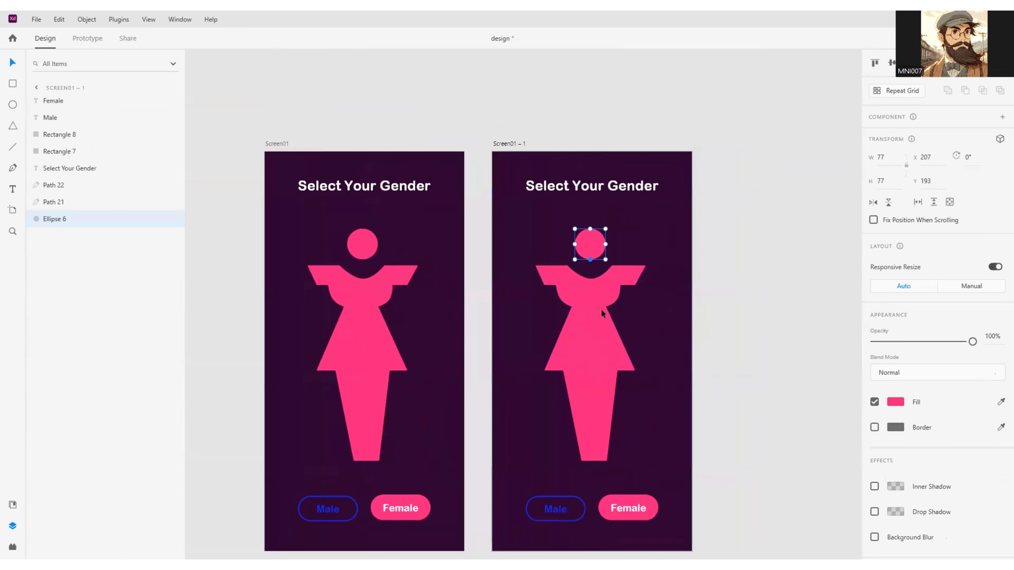
left_click(596, 363, "shift")
left_click(592, 395, "shift")
left_click(895, 402)
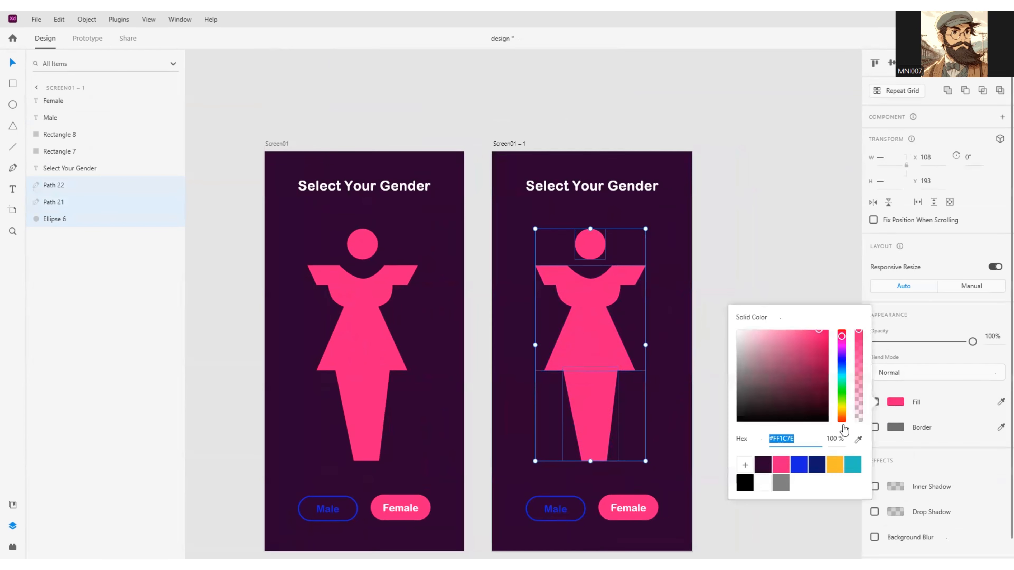
left_click(799, 465)
left_click(767, 231)
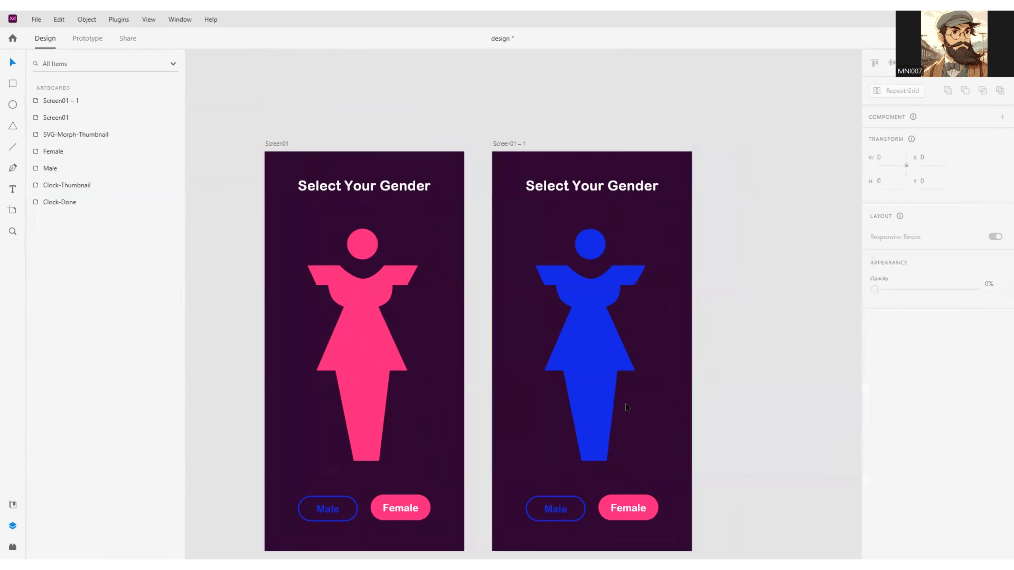
Make the duplicated artboard's Male pill a solid bright blue button without a border and colour its label white
left_click(573, 499)
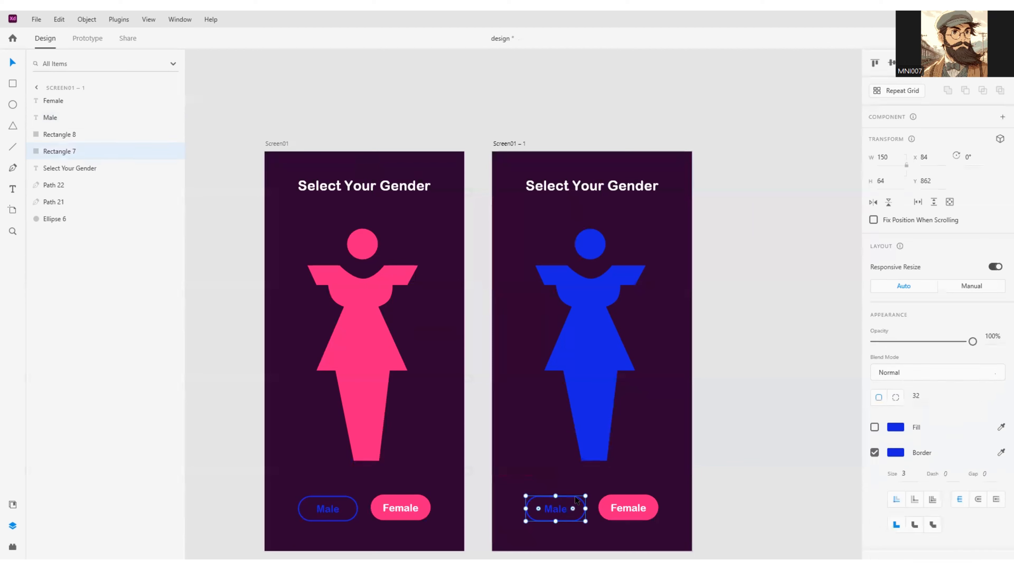
left_click(874, 427)
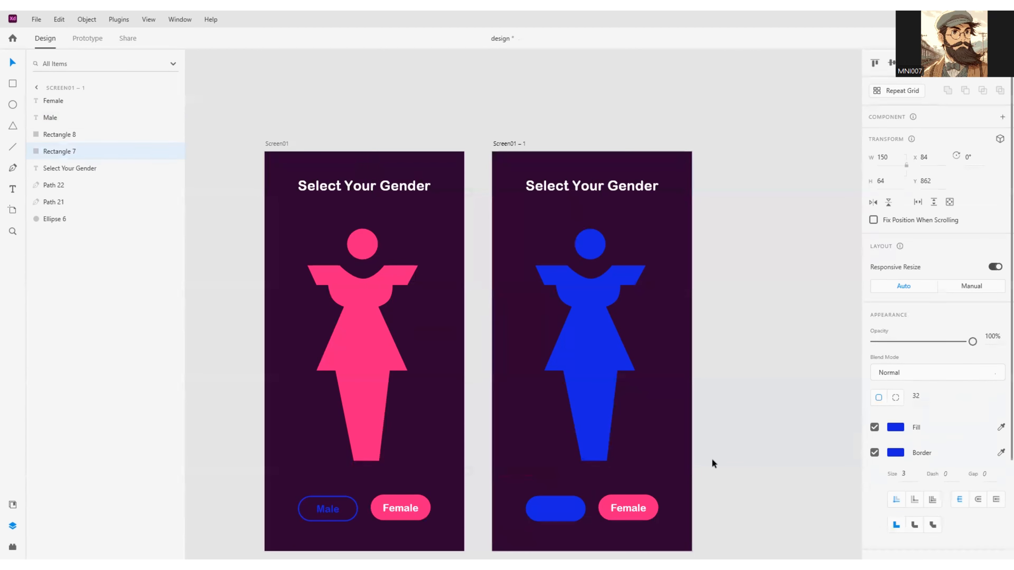
left_click(558, 513)
scroll(882, 468, "down", 5)
left_click(890, 383)
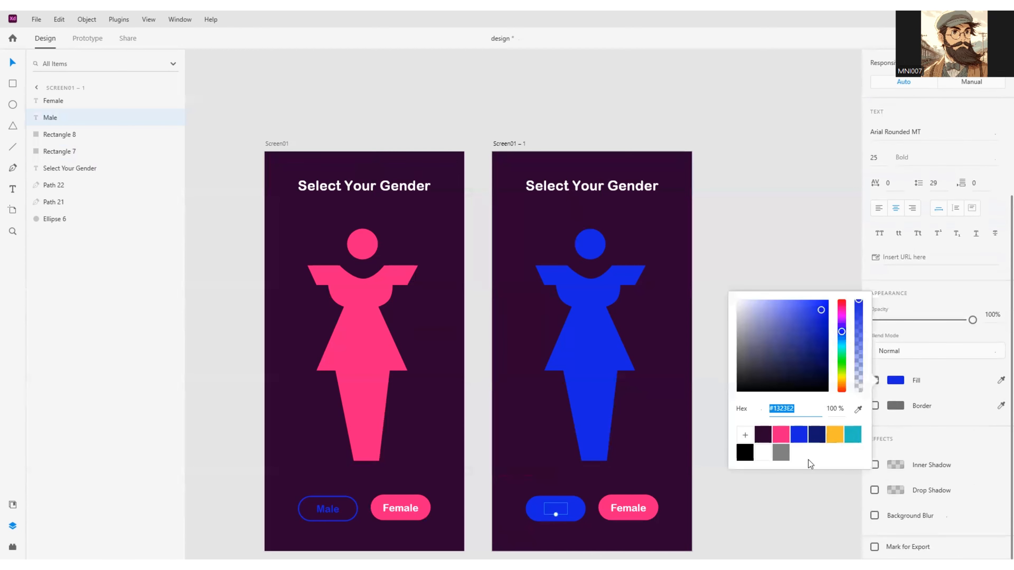
left_click(765, 452)
left_click(580, 511)
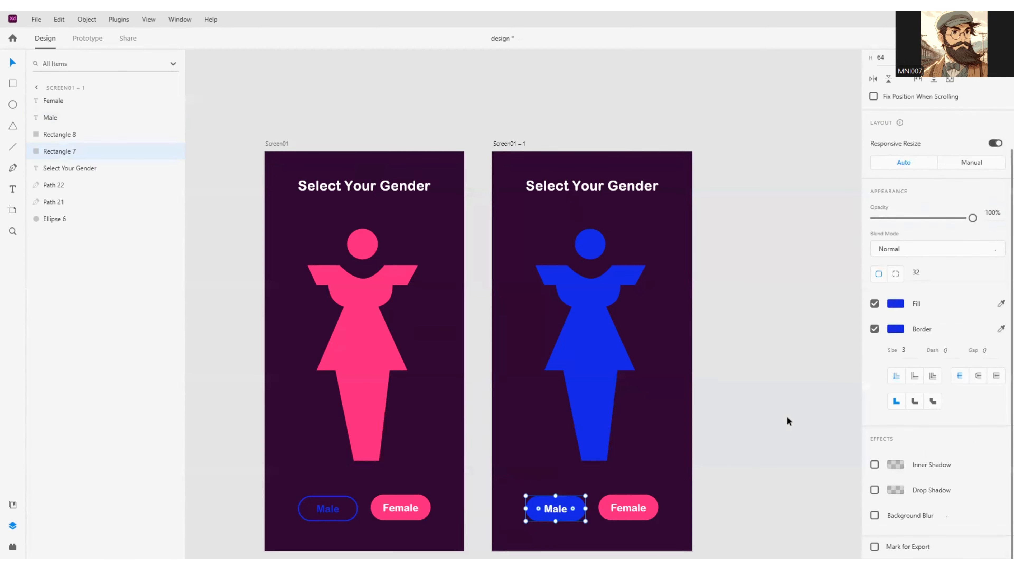
left_click(874, 329)
Turn the duplicated artboard's Female pill into an outline with a pink border of size 3 and no fill
left_click(647, 496)
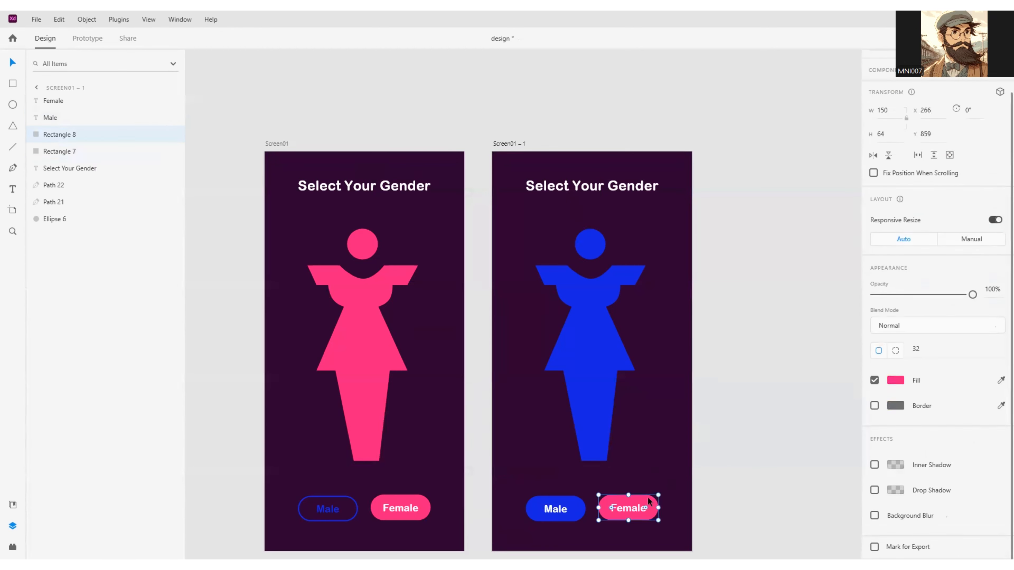
left_click(874, 405)
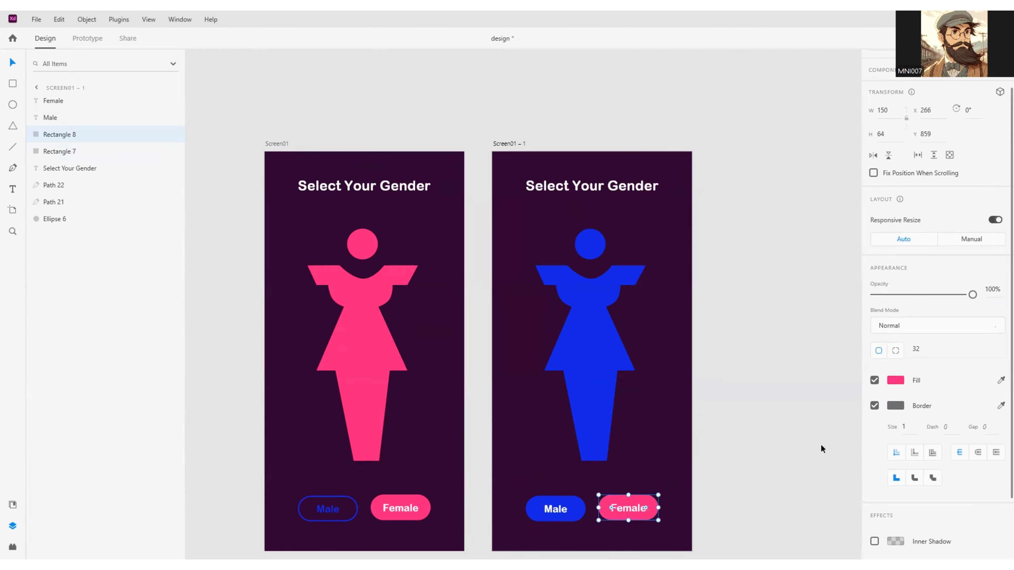
left_click(895, 407)
left_click(782, 460)
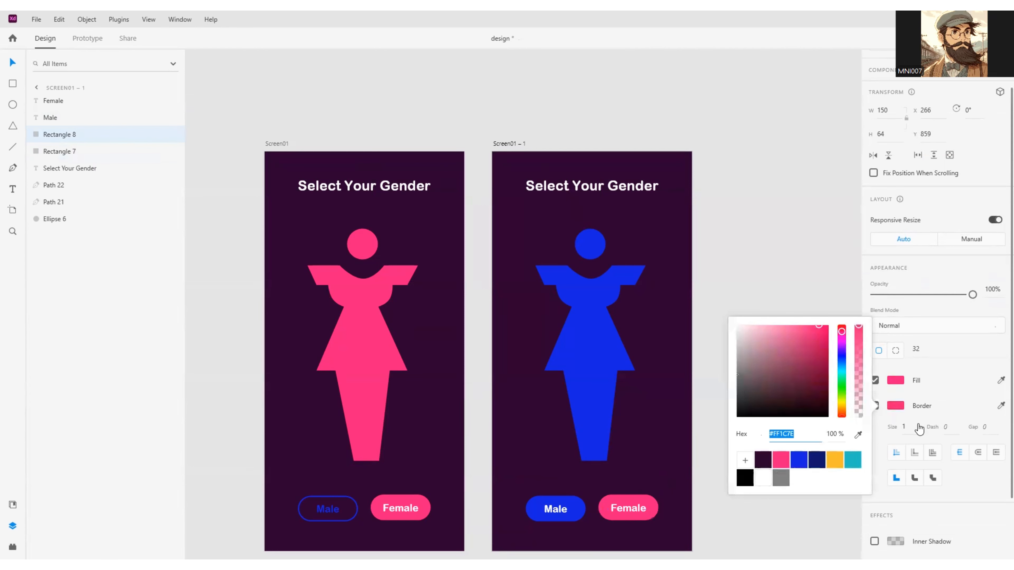
left_click(903, 427)
type("4")
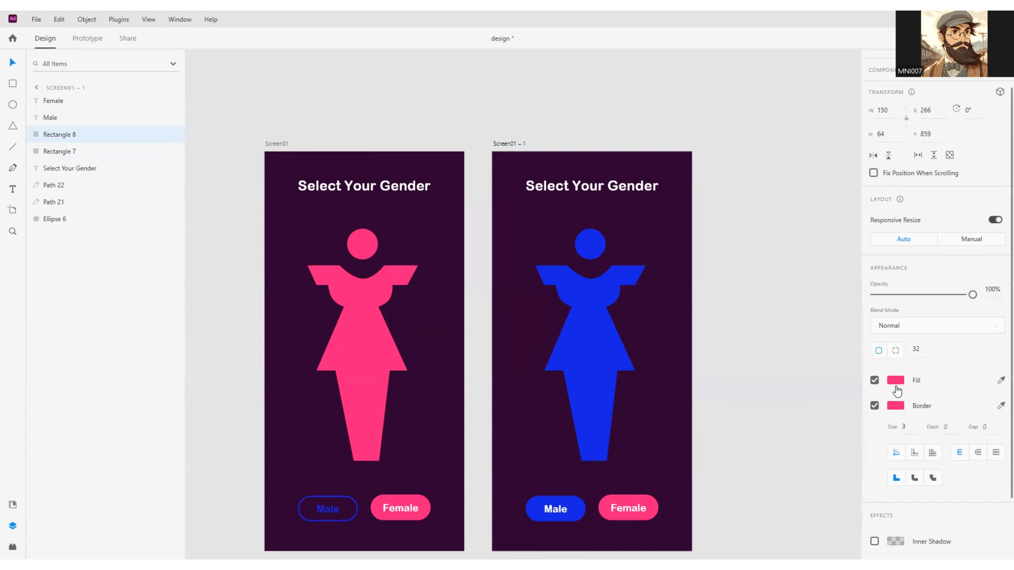
left_click(874, 380)
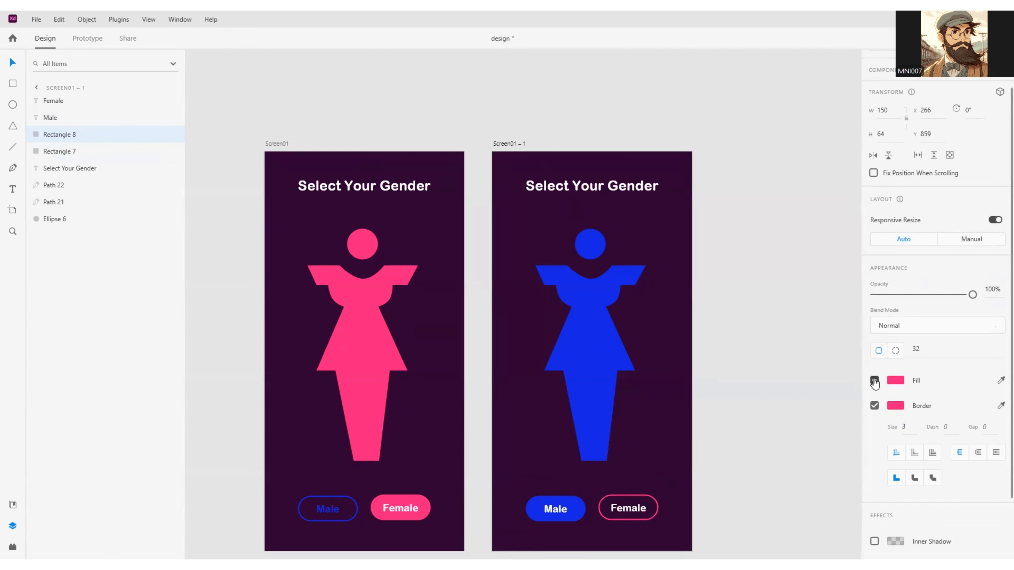
Fill the "Female" label on the duplicated artboard with the pink swatch
left_click(632, 507)
scroll(902, 402, "down", 5)
left_click(895, 411)
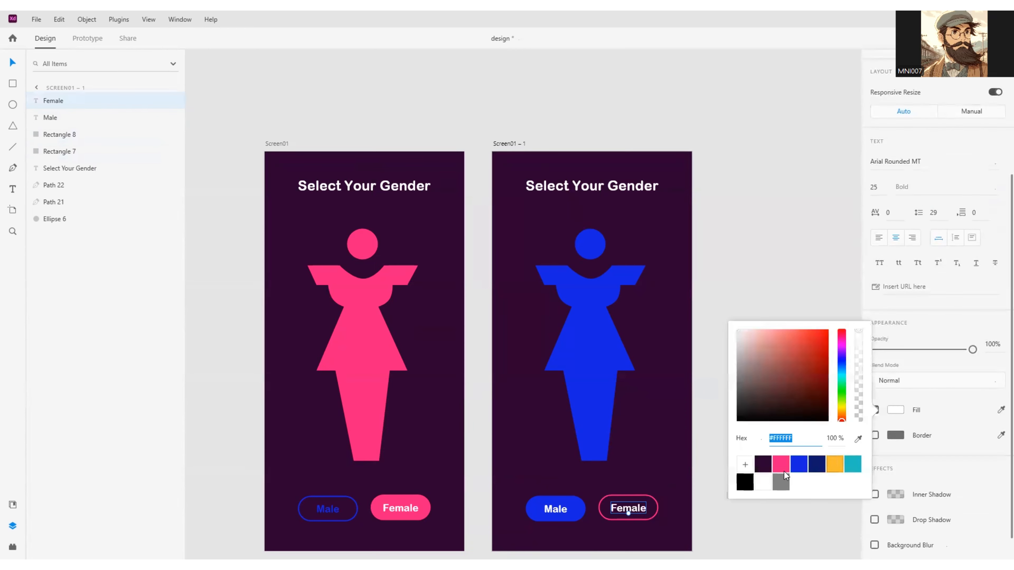
left_click(783, 461)
left_click(805, 292)
Rename the duplicated artboard as Screen02
scroll(804, 292, "down", 2)
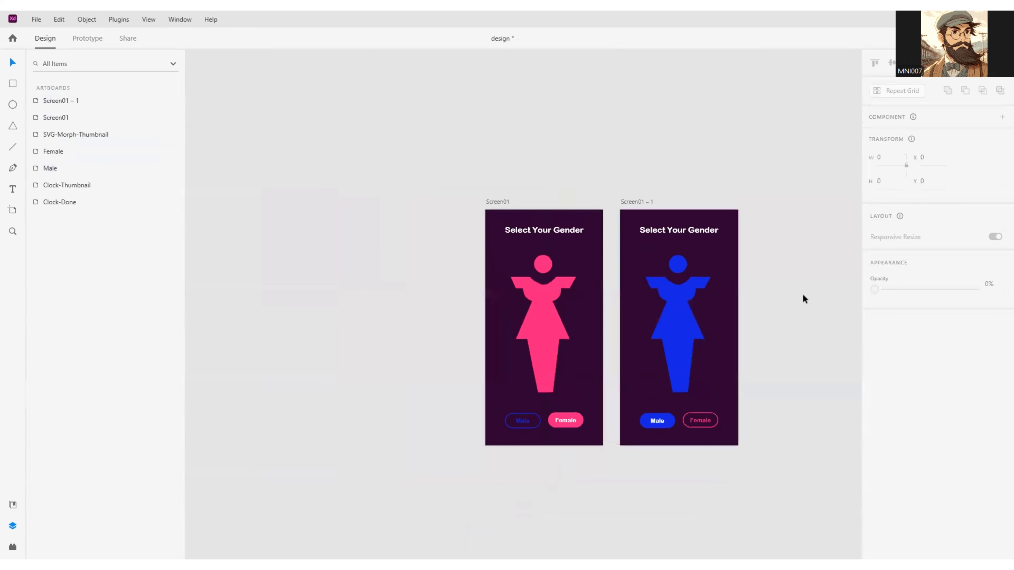
scroll(640, 413, "up", 1)
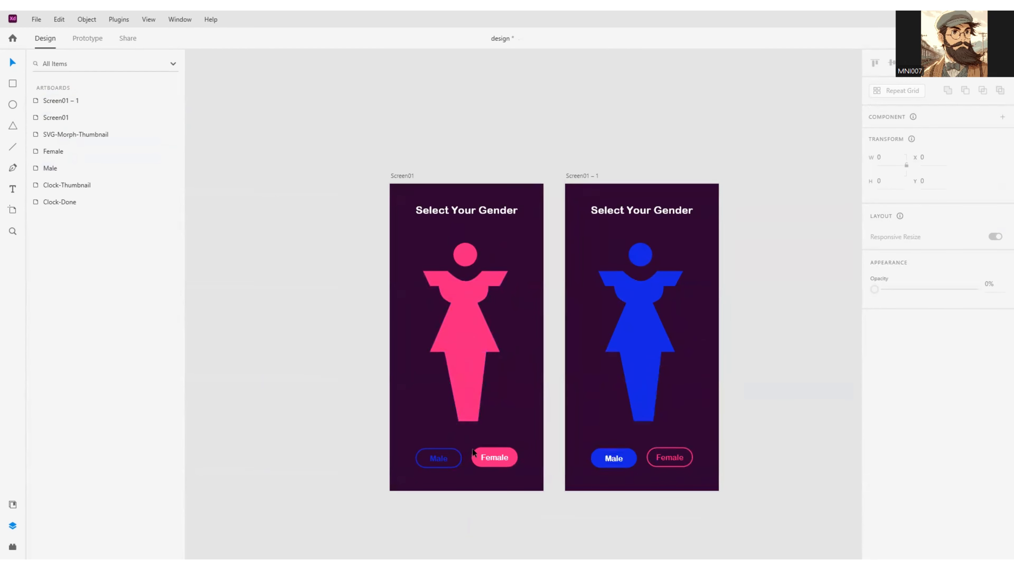
scroll(762, 319, "up", 3)
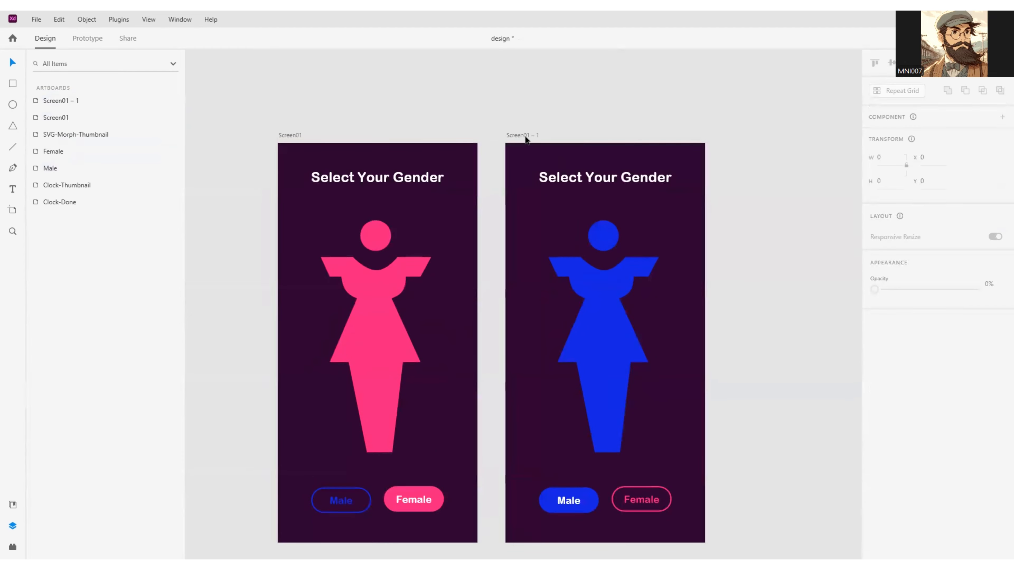
double_click(526, 136)
left_click_drag(528, 135, 548, 138)
type("2")
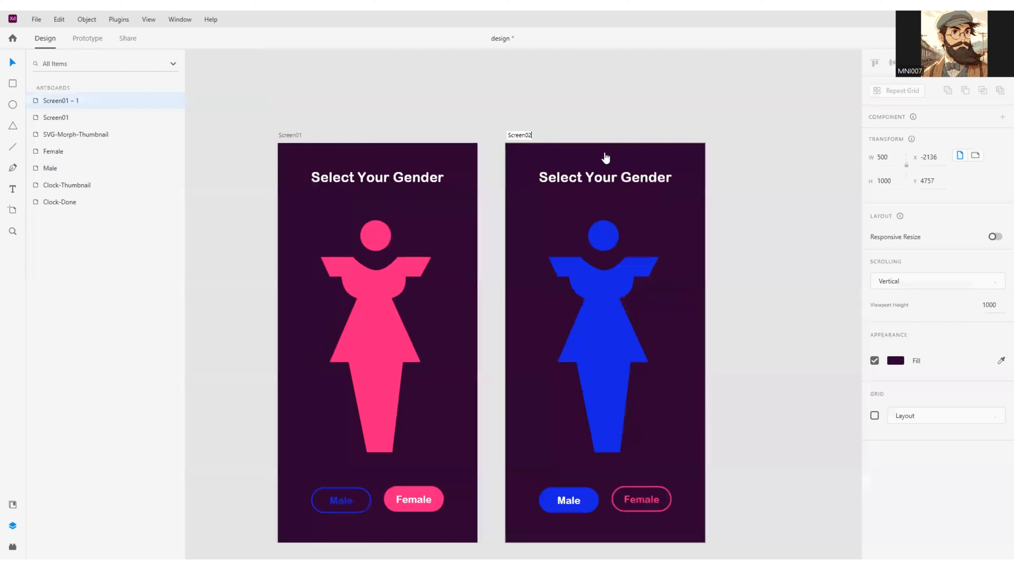
key("Return")
Reshape the right side of the blue dress on Screen02 into a nearly straight shirt edge from underarm to hem
scroll(754, 281, "down", 2)
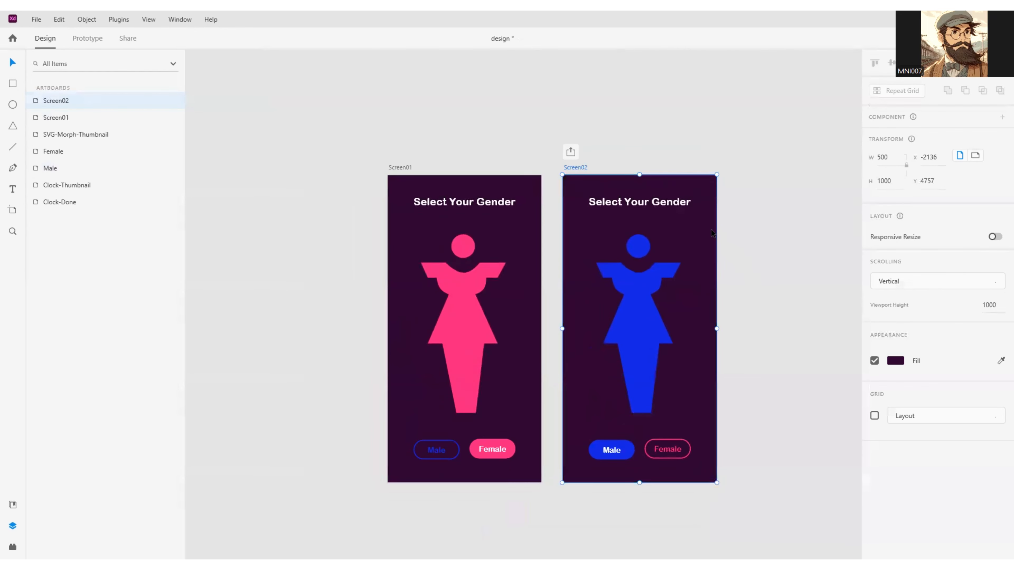
left_click_drag(646, 214, 566, 204)
scroll(662, 275, "up", 2)
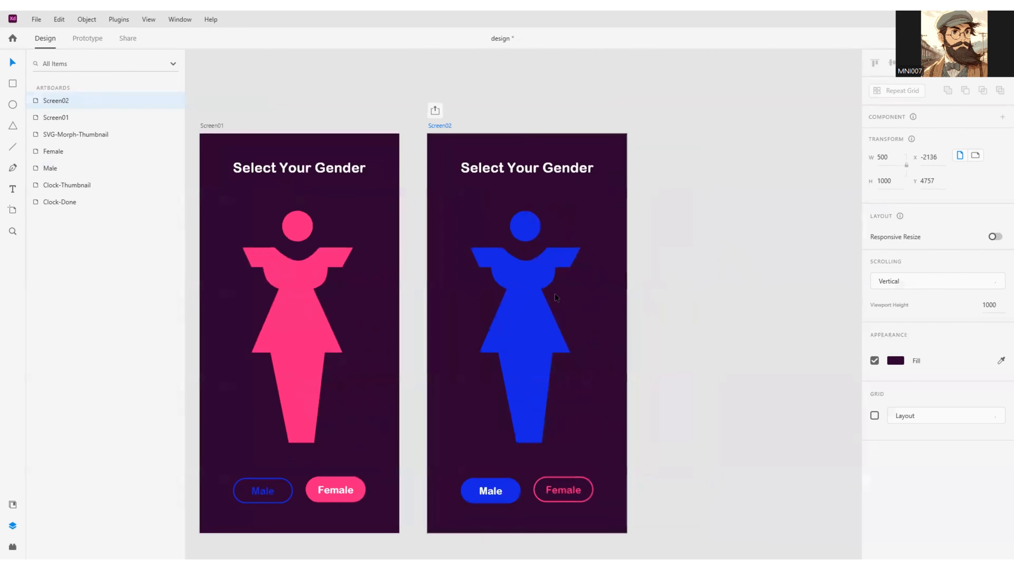
left_click(518, 292)
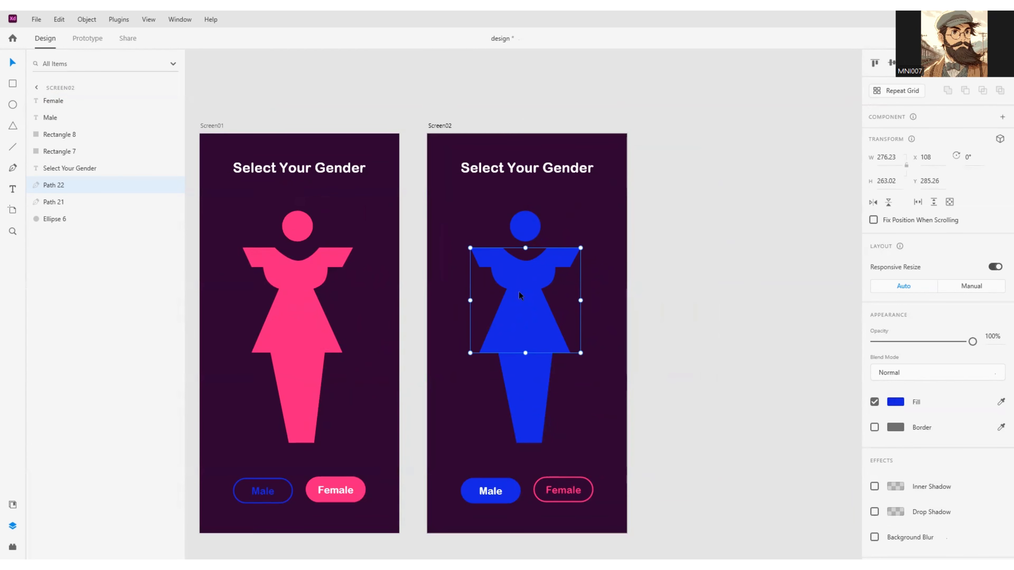
scroll(520, 292, "up", 2)
double_click(521, 293)
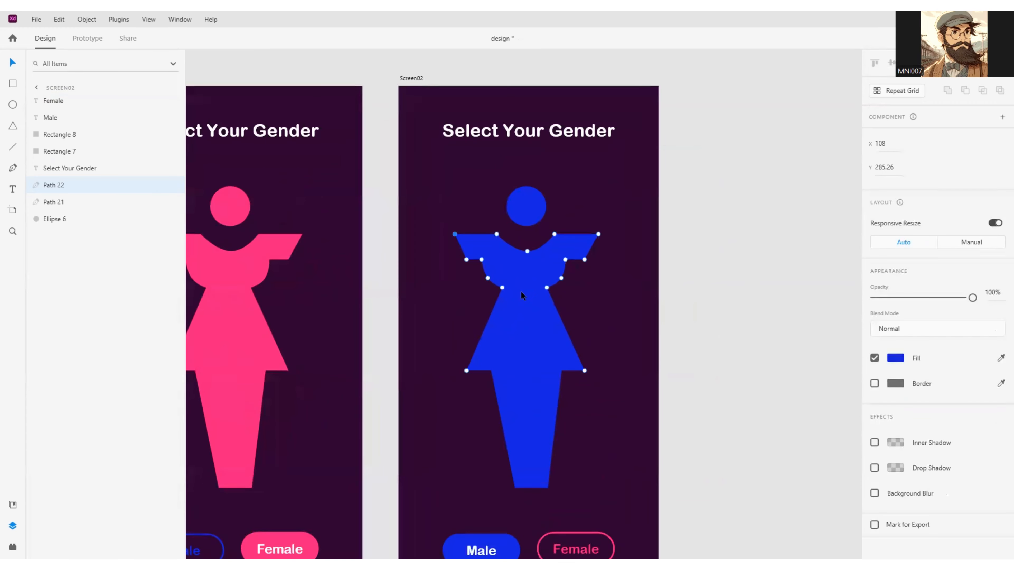
left_click_drag(584, 372, 569, 371)
left_click(561, 277)
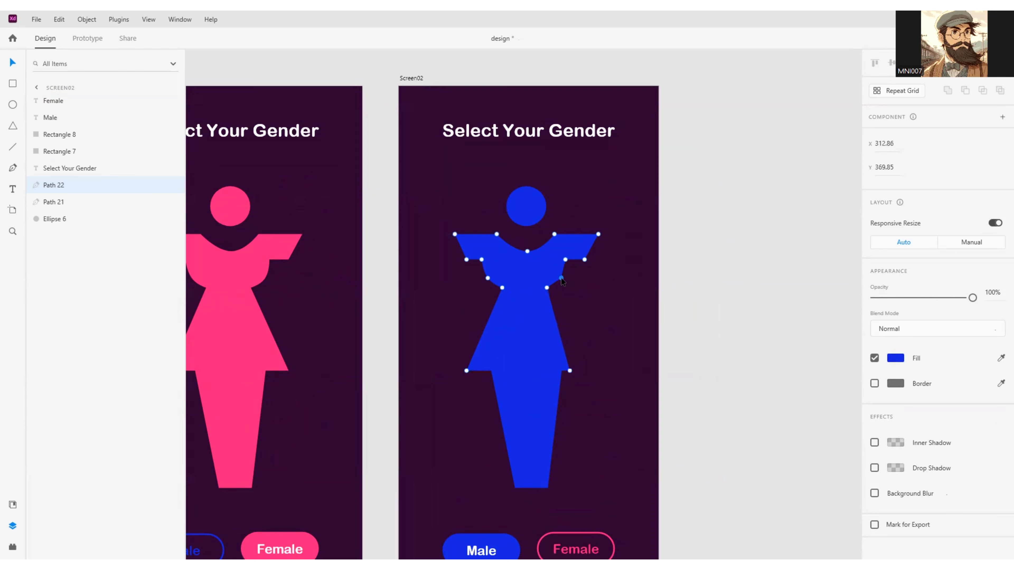
mouse_move(561, 278)
left_mouse_down()
mouse_move(572, 259)
mouse_move(554, 287)
mouse_move(567, 291)
left_mouse_up()
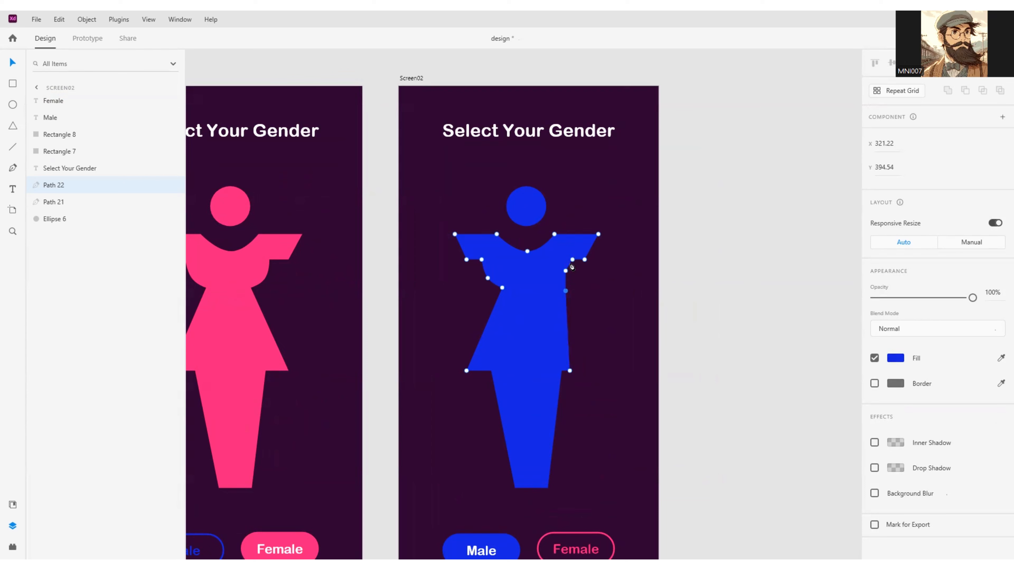
left_click_drag(572, 260, 566, 260)
Straighten the left side of the blue torso from underarm to hem and turn its curved neckline into a V
left_click_drag(467, 371, 483, 372)
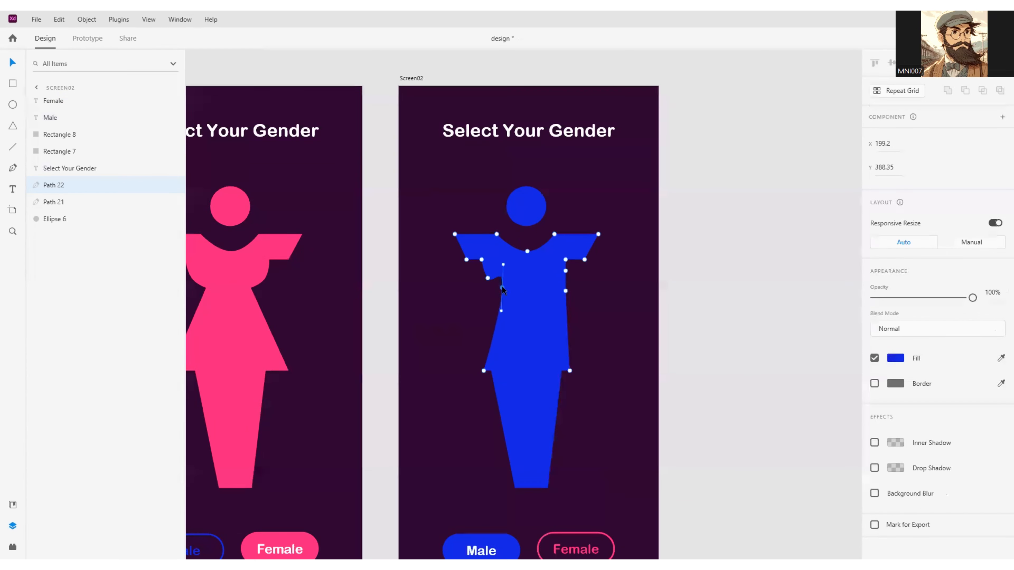
left_click_drag(501, 287, 484, 292)
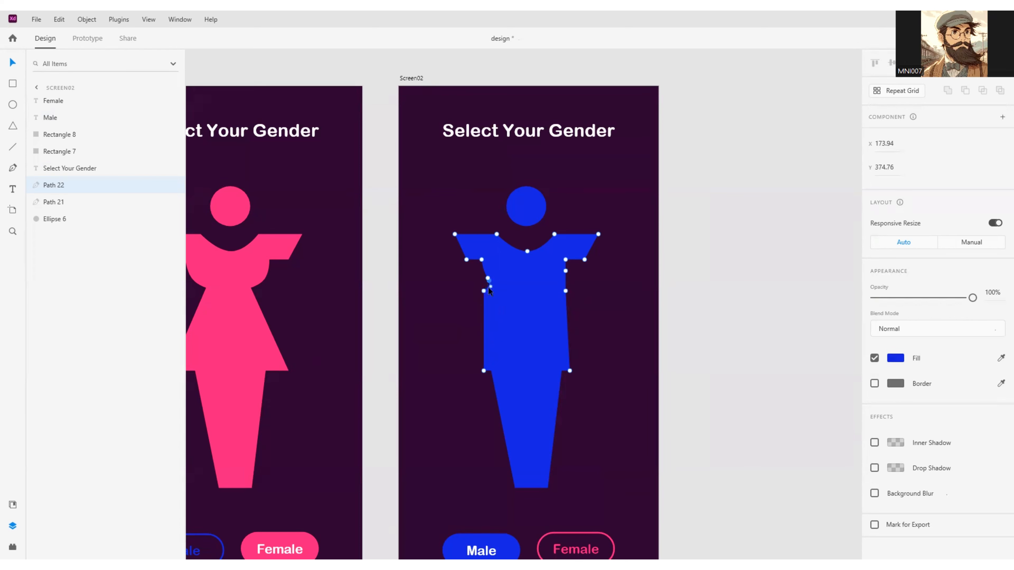
left_click(487, 279)
left_click_drag(478, 277, 483, 278)
left_click(483, 259)
left_click(612, 331)
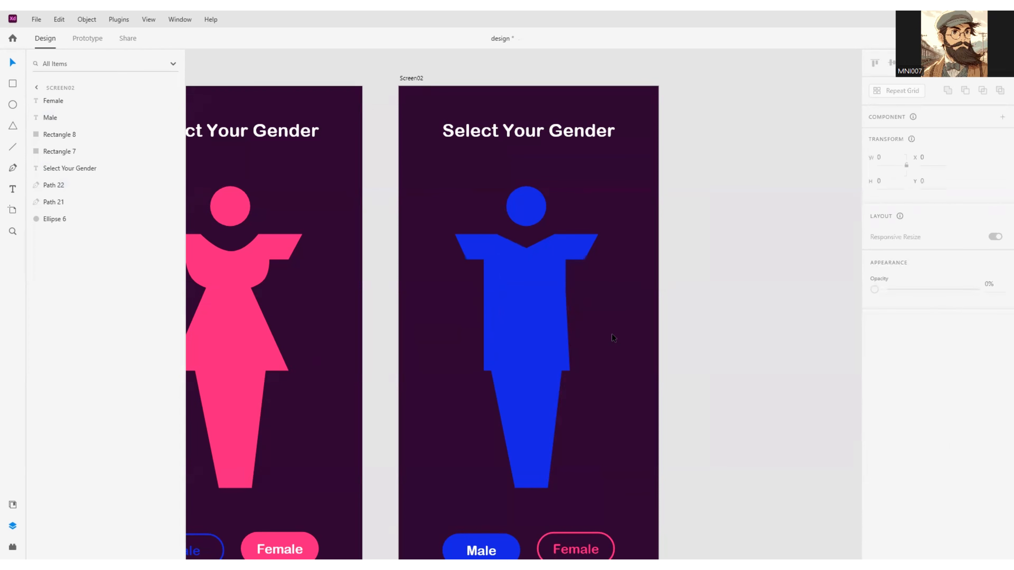
Square off both sleeves of the blue shirt by aligning their lower outer corners vertically under the upper ones
scroll(612, 334, "down", 2)
scroll(612, 336, "up", 2)
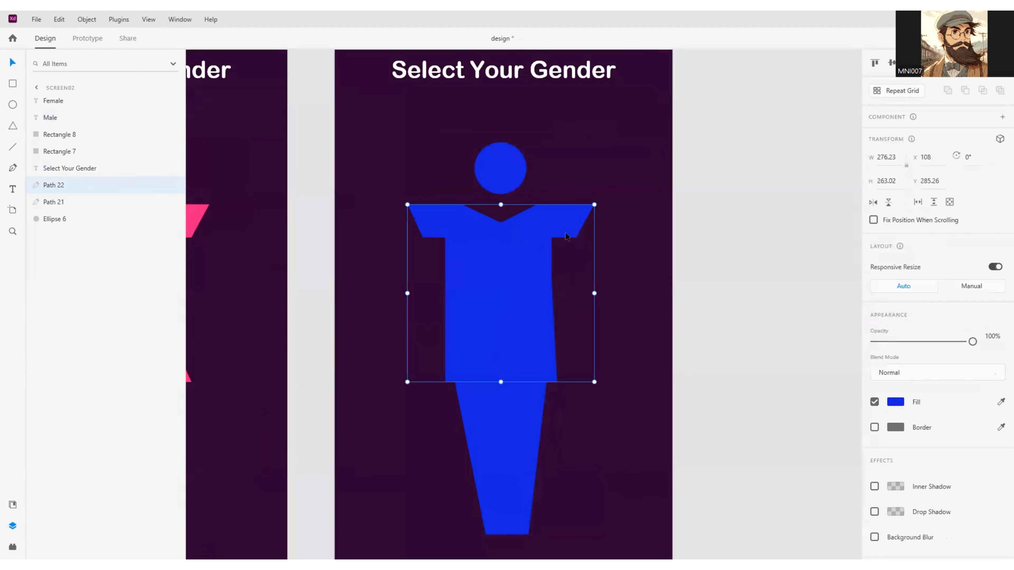
double_click(565, 232)
left_click(590, 237)
left_click_drag(592, 239, 596, 238)
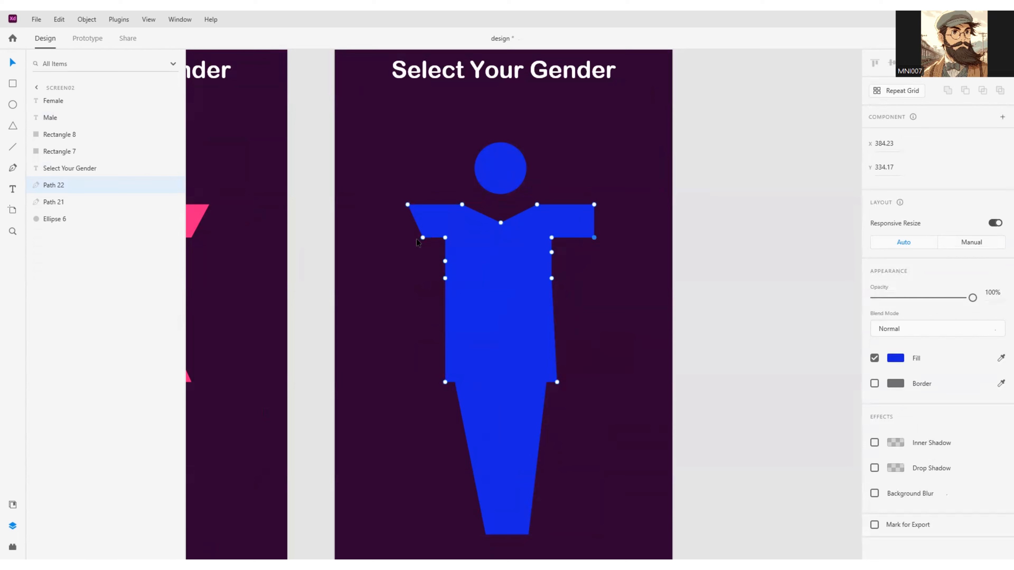
left_click_drag(422, 237, 408, 238)
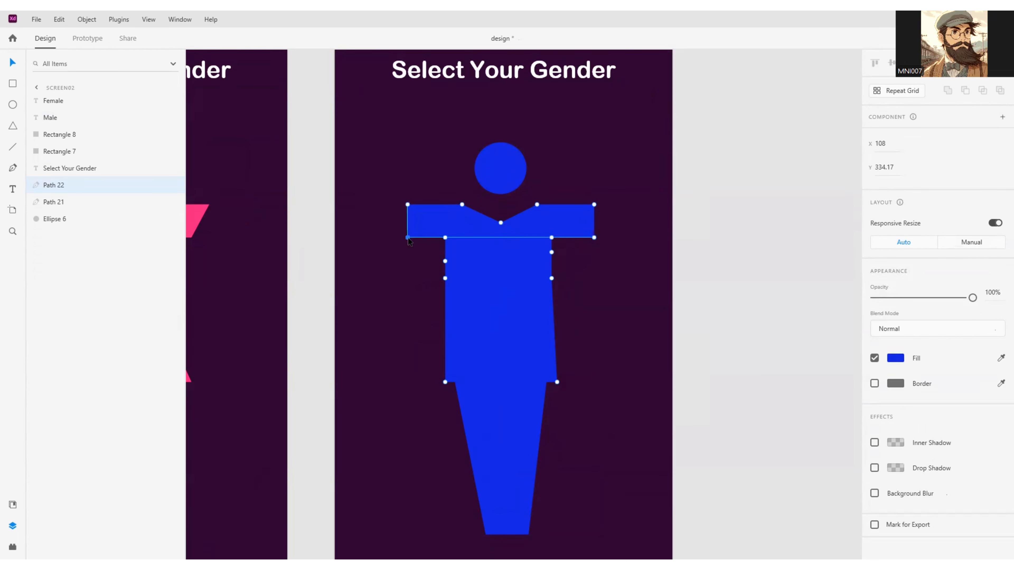
key("Escape")
key("ctrl+0")
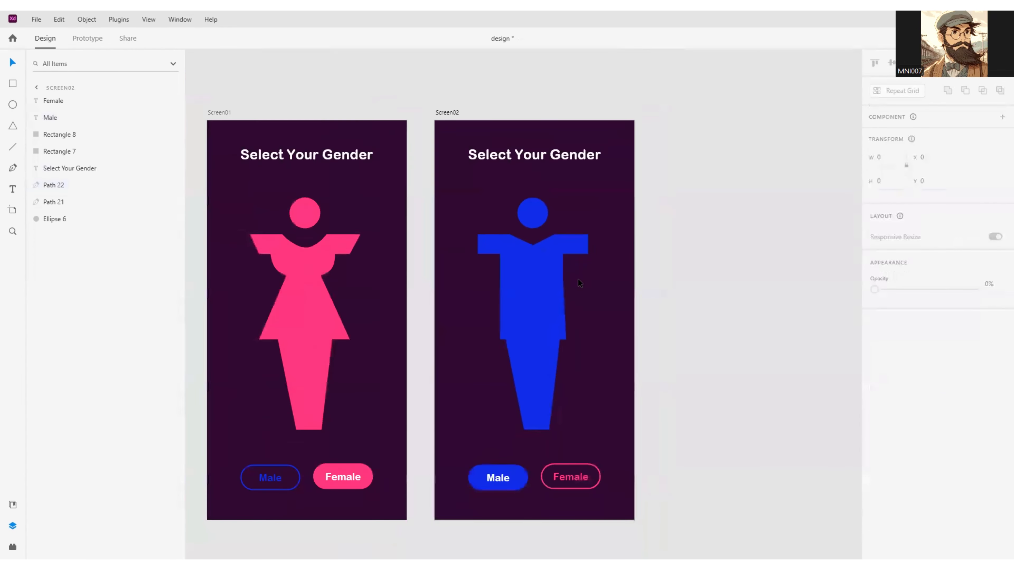
left_click(731, 335)
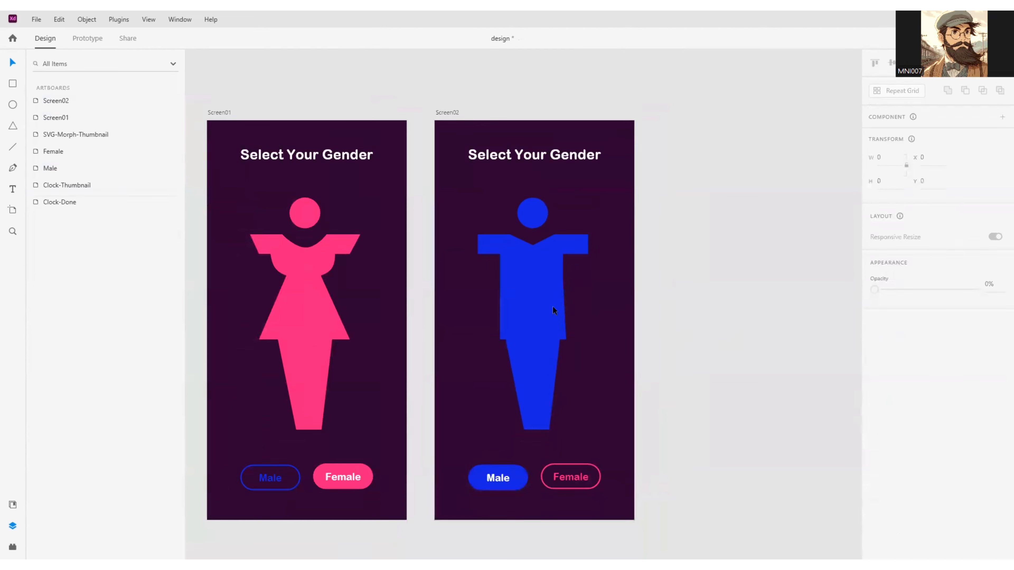
left_click(555, 303)
left_click_drag(588, 287, 540, 284)
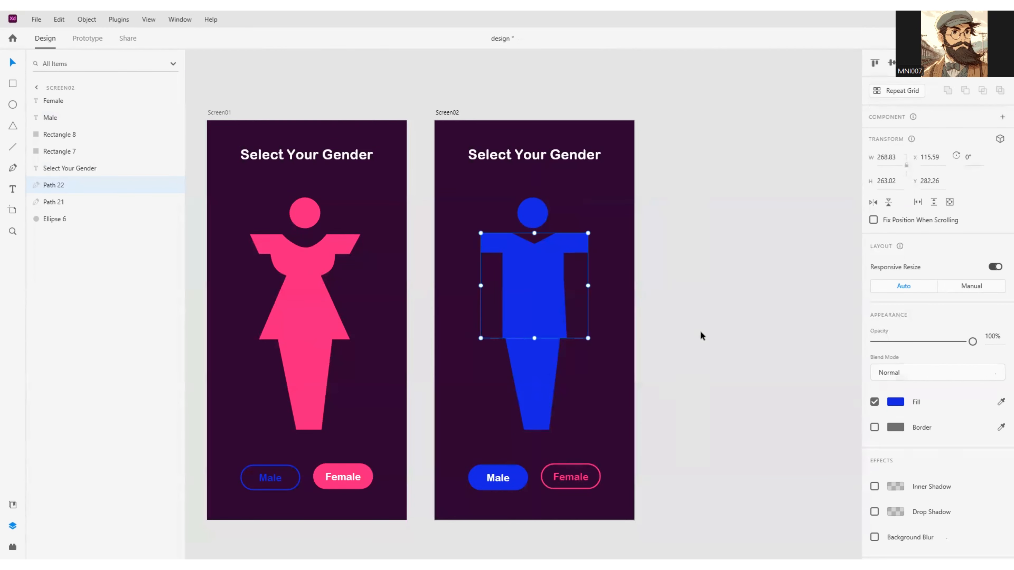
key("ctrl+z")
key("ctrl+z")
left_click(718, 338)
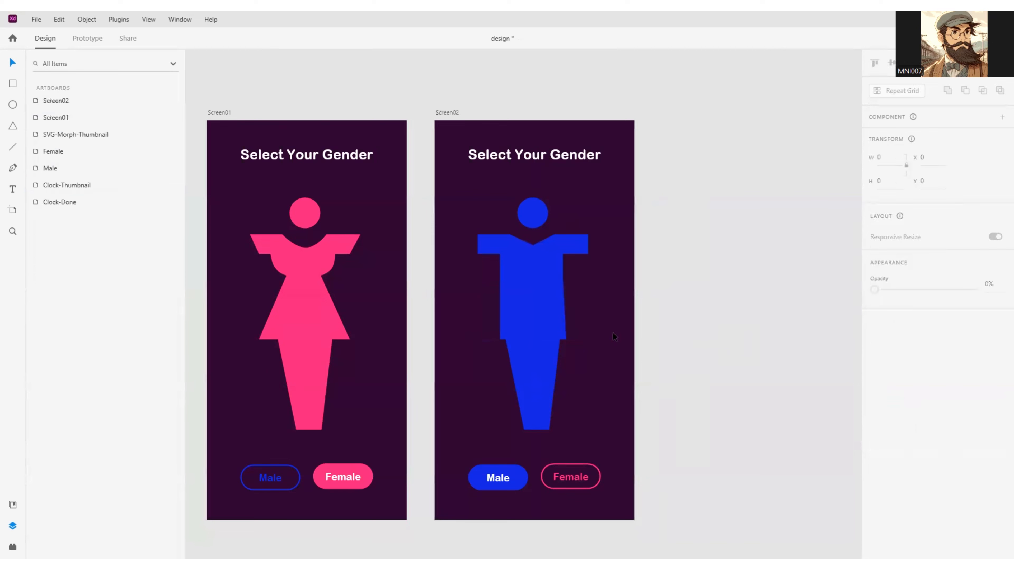
double_click(546, 315)
left_click(699, 322)
Save the design document with both finished gender screens
scroll(699, 323, "down", 3)
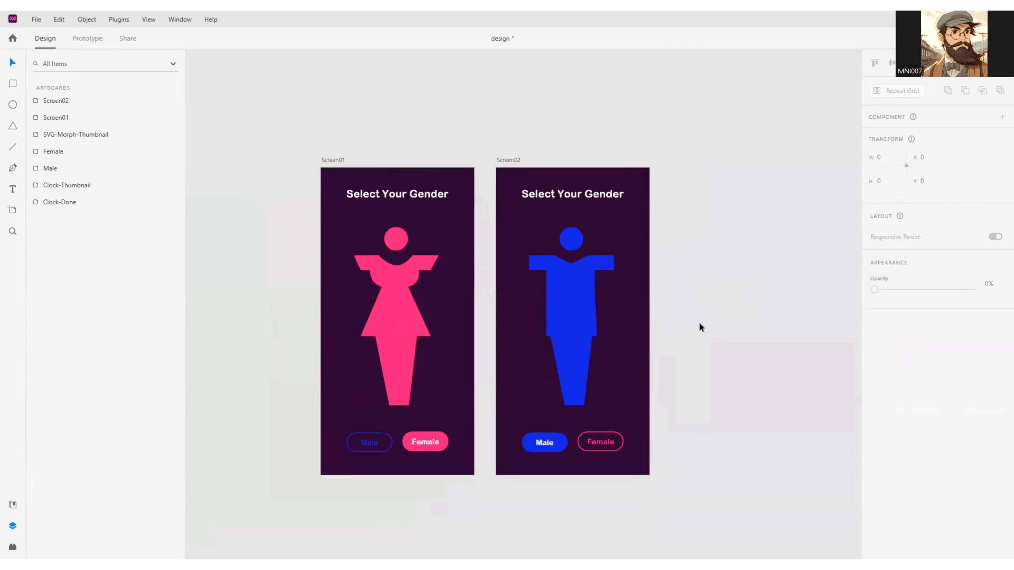
scroll(699, 322, "up", 5)
scroll(699, 323, "down", 2)
scroll(700, 324, "down", 1)
left_click_drag(730, 343, 742, 324)
scroll(752, 348, "down", 2)
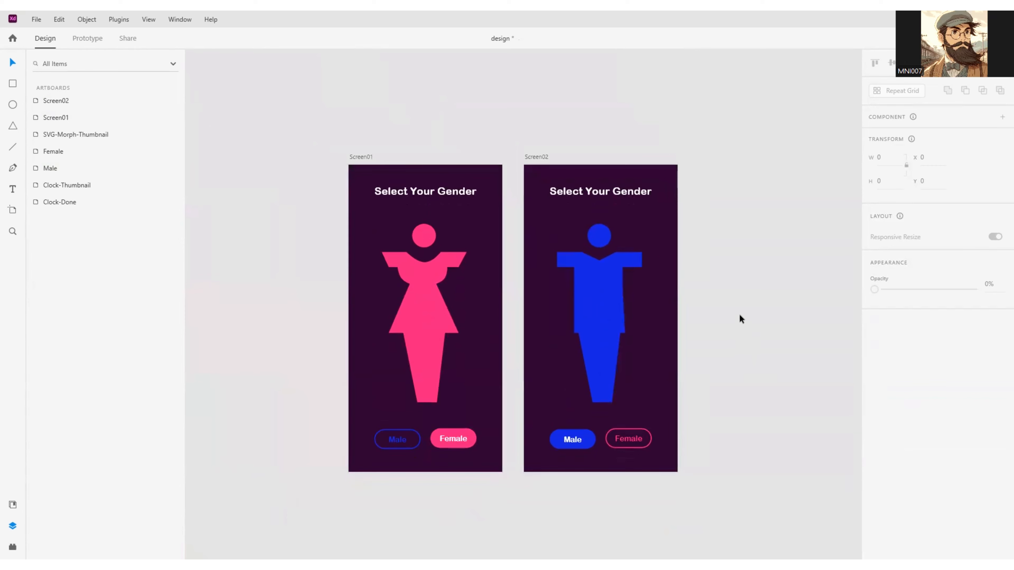
key("ctrl+s")
Add a prototype link from Screen01's Male pill to the Screen02 artboard
left_click(88, 38)
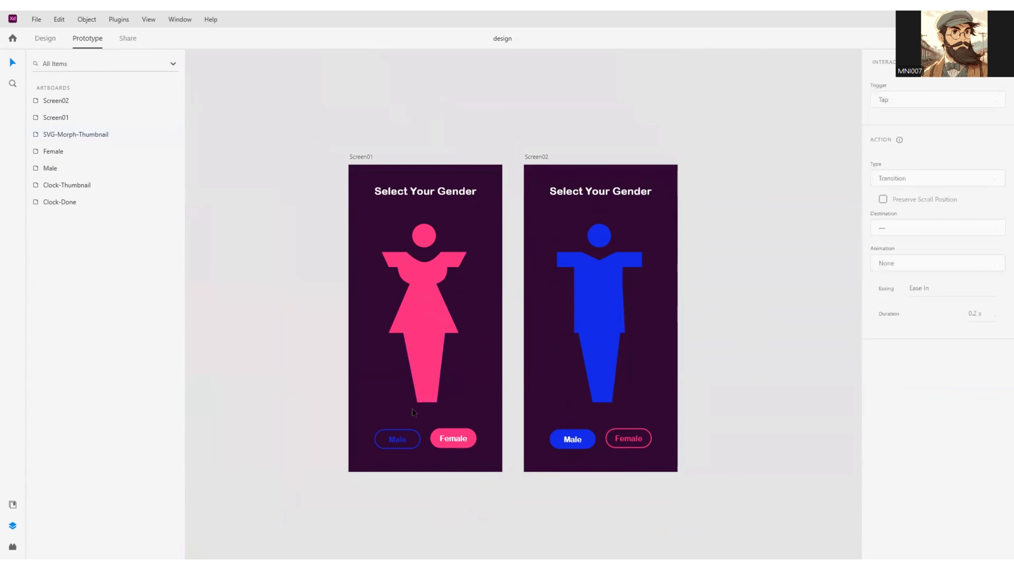
left_click(418, 442)
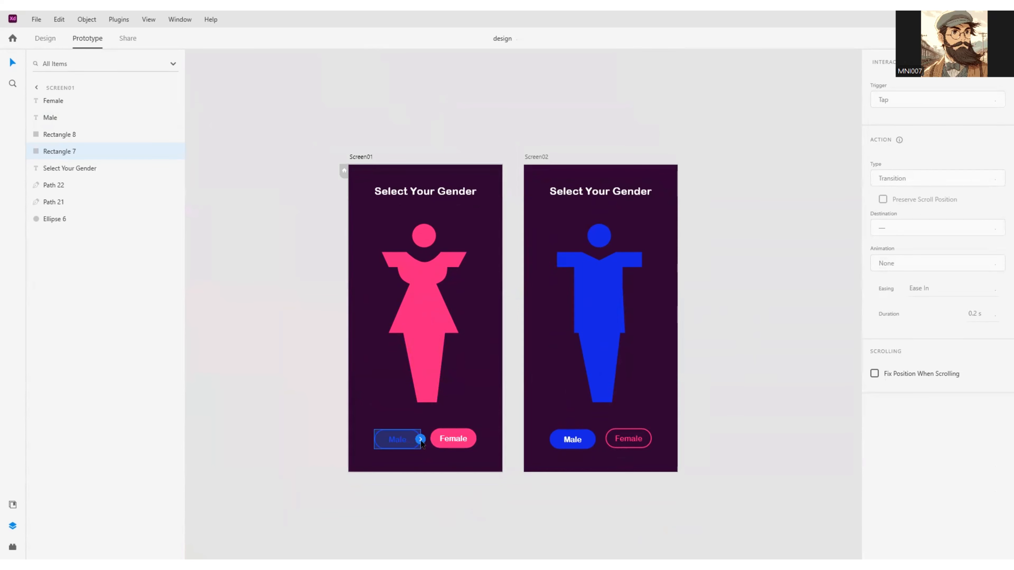
left_click_drag(420, 439, 525, 338)
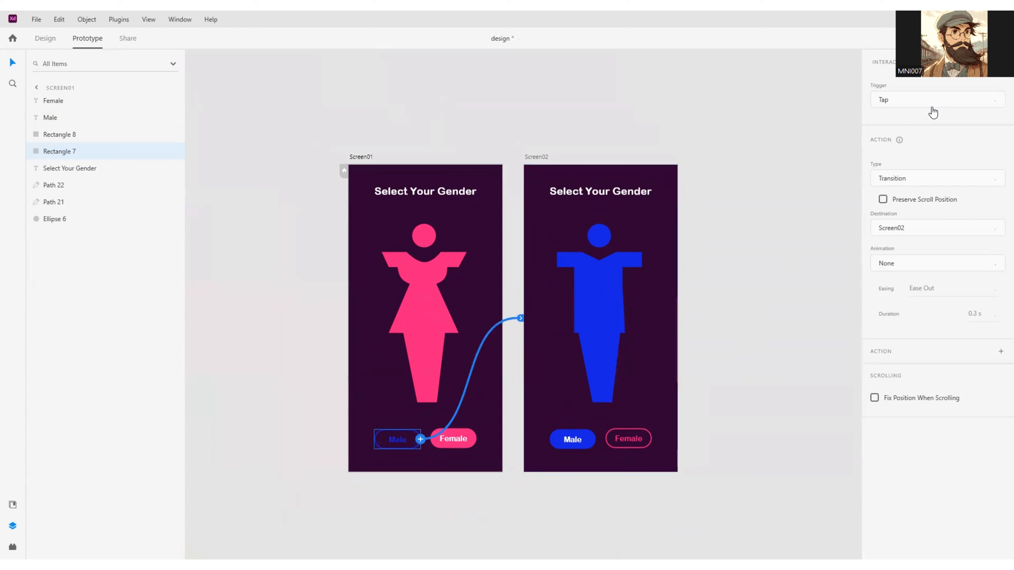
Set the Male pill's tap interaction to the Auto-Animate action type
left_click(945, 186)
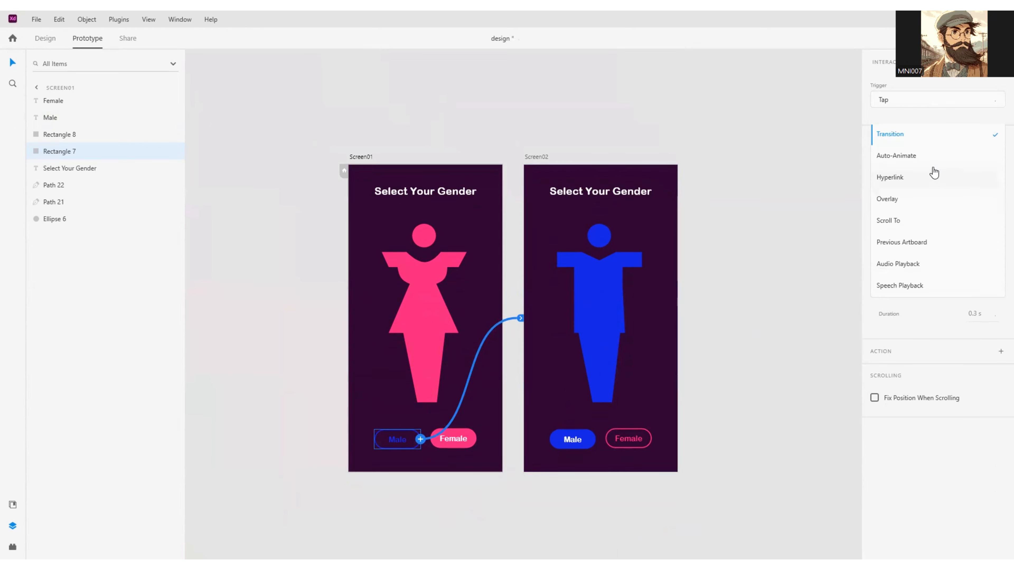
left_click(948, 117)
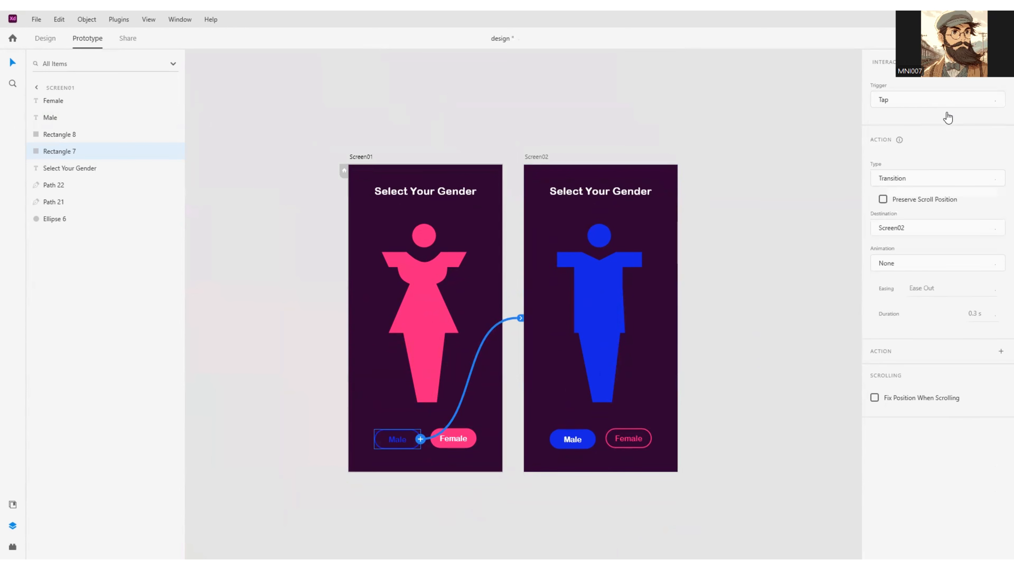
left_click(903, 103)
left_click(930, 84)
left_click(918, 181)
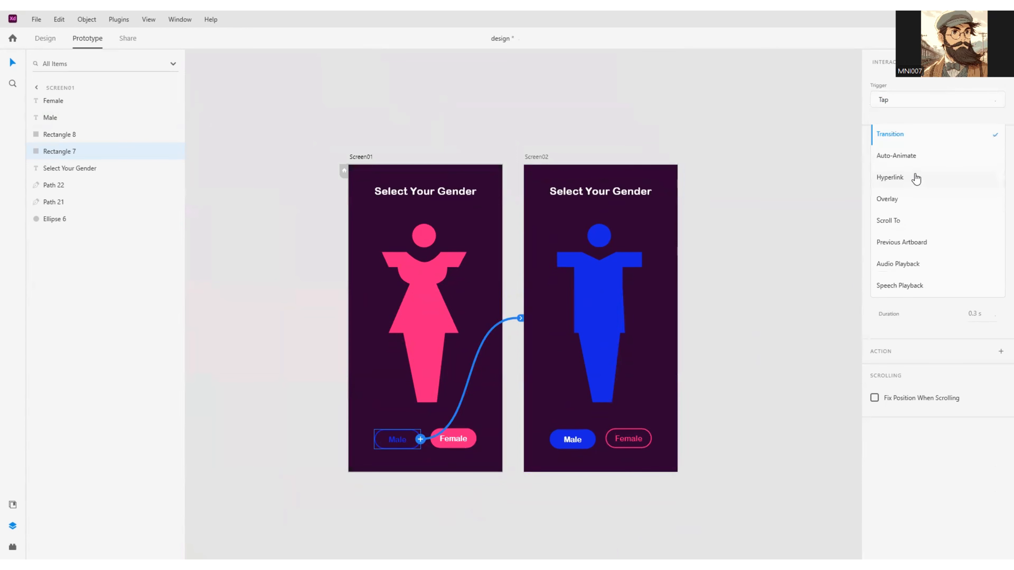
left_click(913, 159)
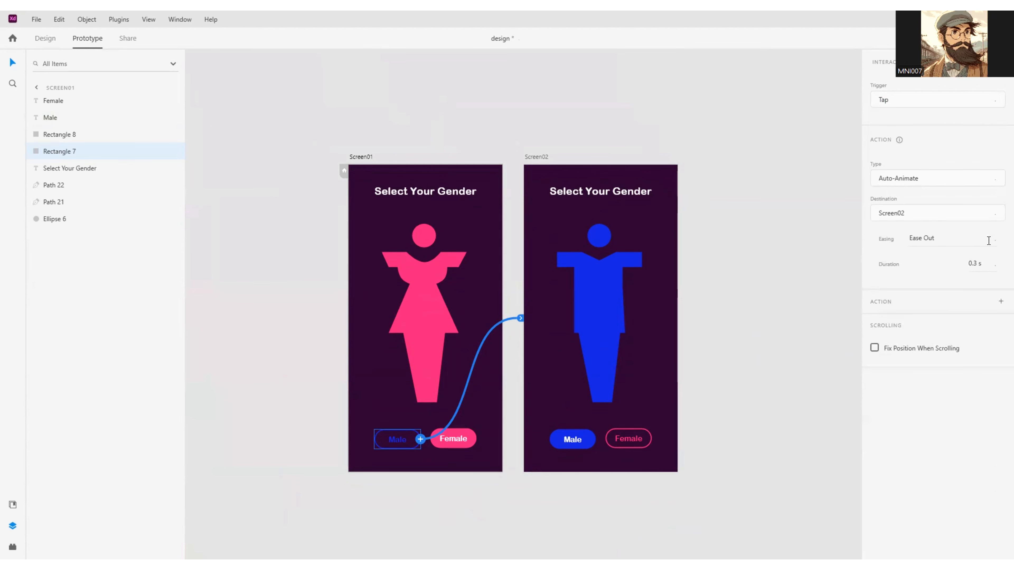
Set the Male pill's interaction easing to Ease In-Out and its duration to 0.9 s
left_click(945, 239)
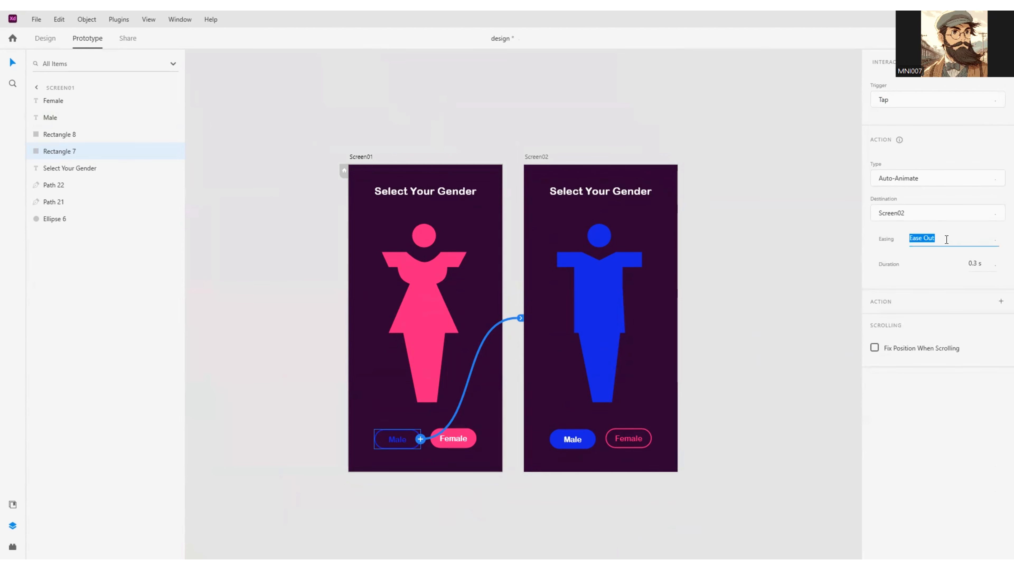
left_click(924, 237)
left_click(888, 245)
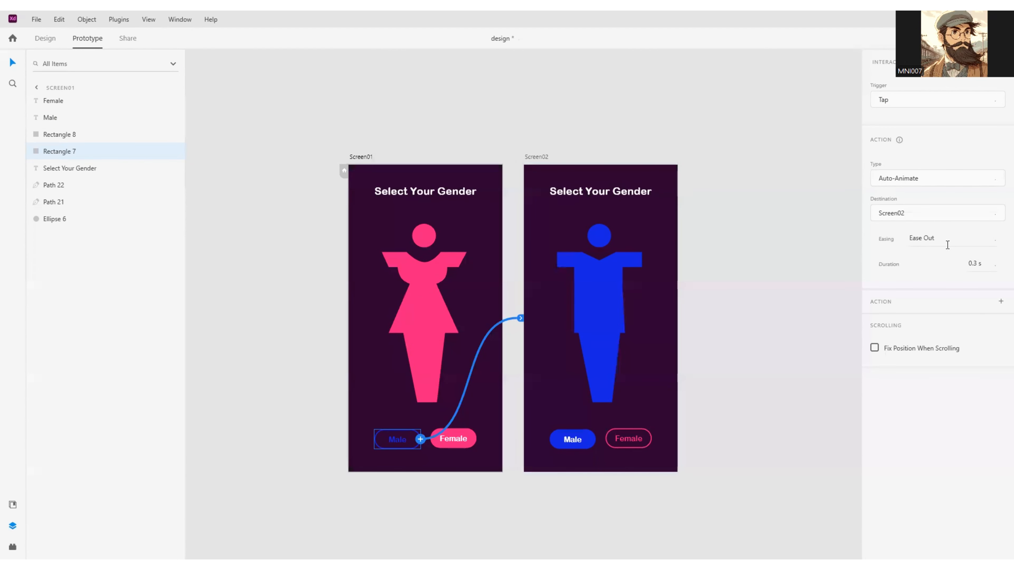
left_click(1001, 247)
left_click(943, 282)
left_click(974, 266)
key("Delete")
type("9")
key("Return")
left_click(919, 265)
Link Screen02's Female pill back to Screen01 with the same Auto-Animate tap interaction, Ease In-Out over 0.9 s
left_click(536, 156)
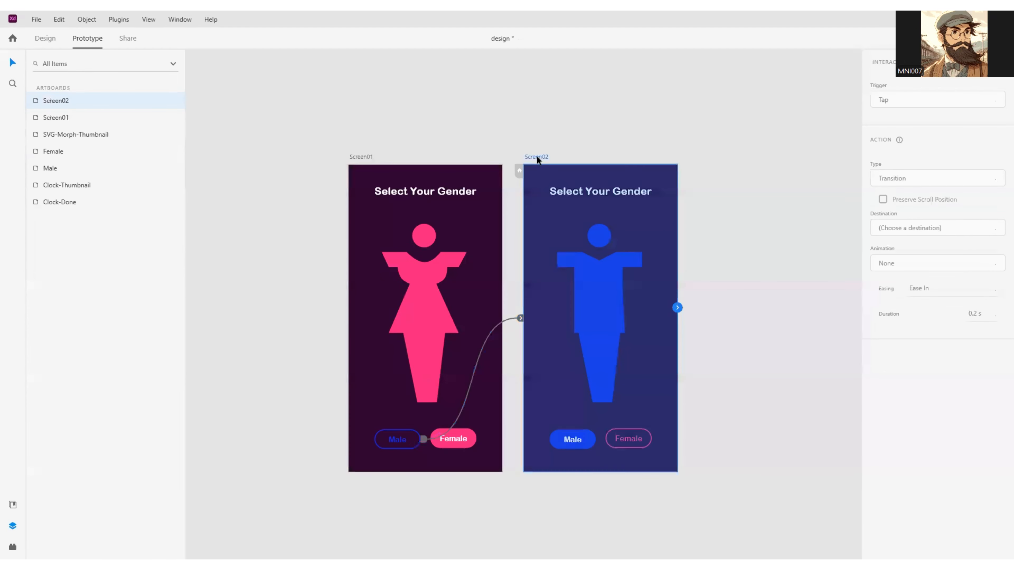
left_click(642, 435)
left_click_drag(651, 438, 495, 370)
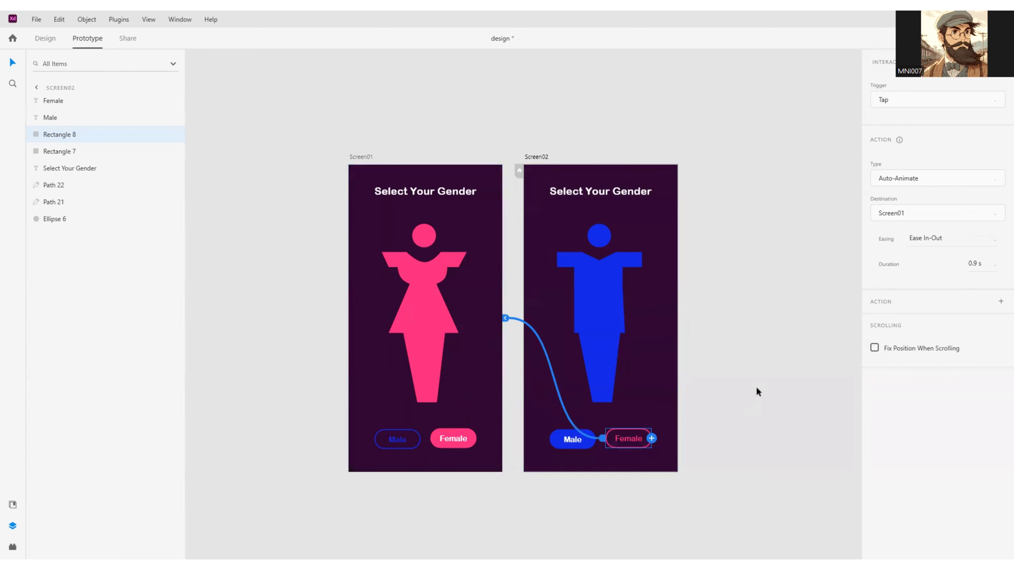
left_click(756, 388)
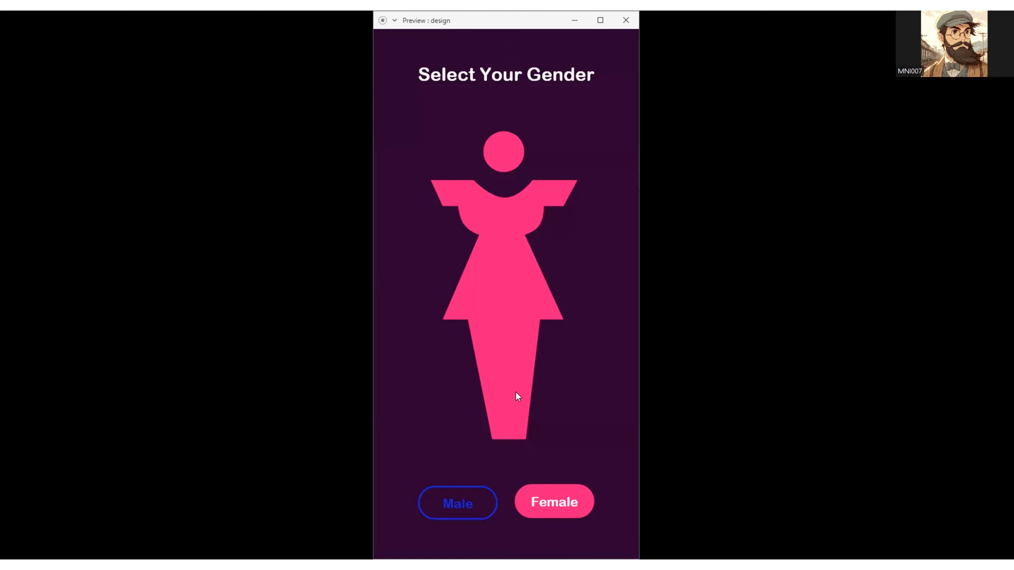
Test the prototype preview by switching twice between the male and female screens with the gender buttons
left_click(481, 492)
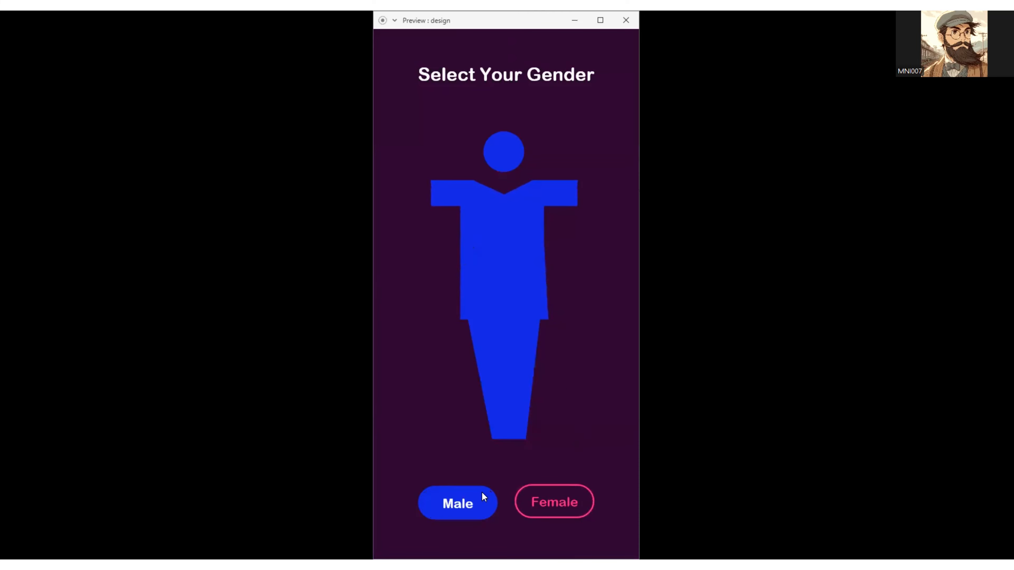
left_click(585, 497)
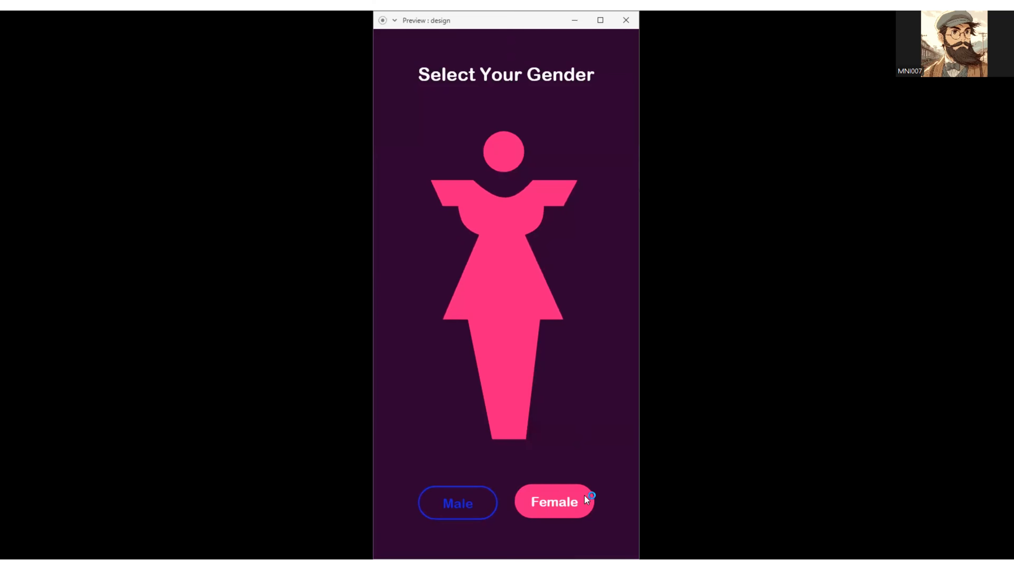
left_click(485, 494)
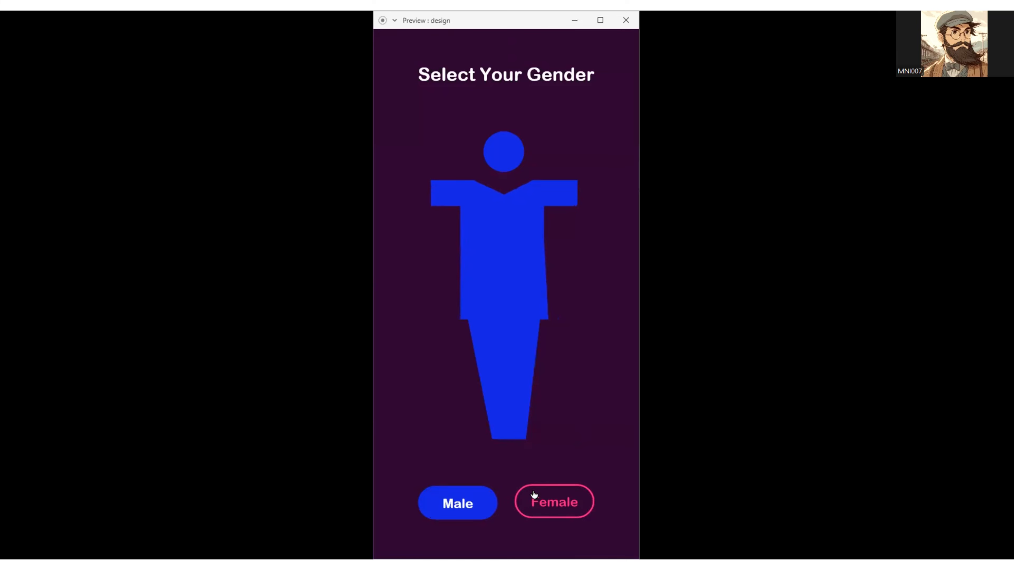
left_click(534, 495)
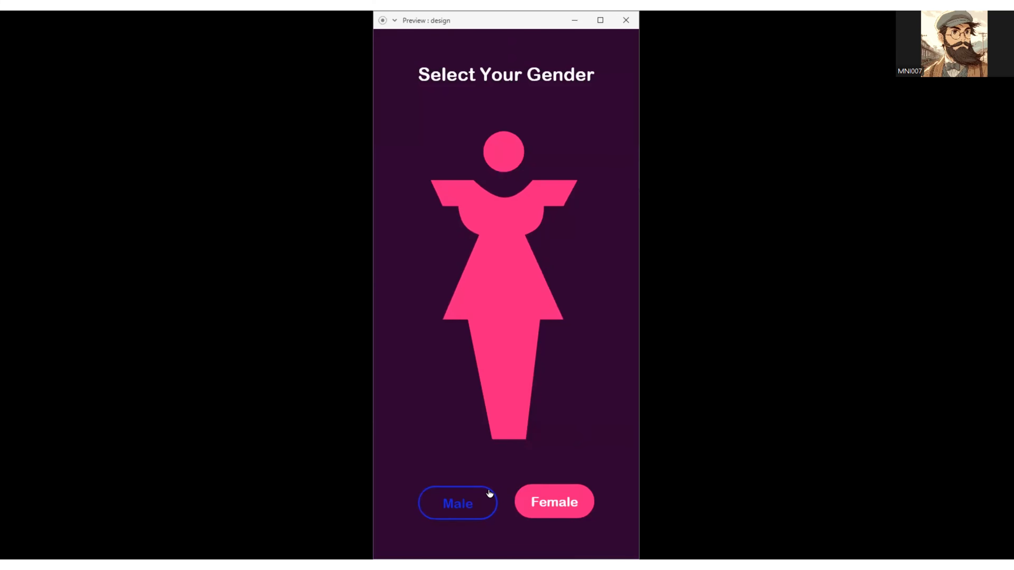